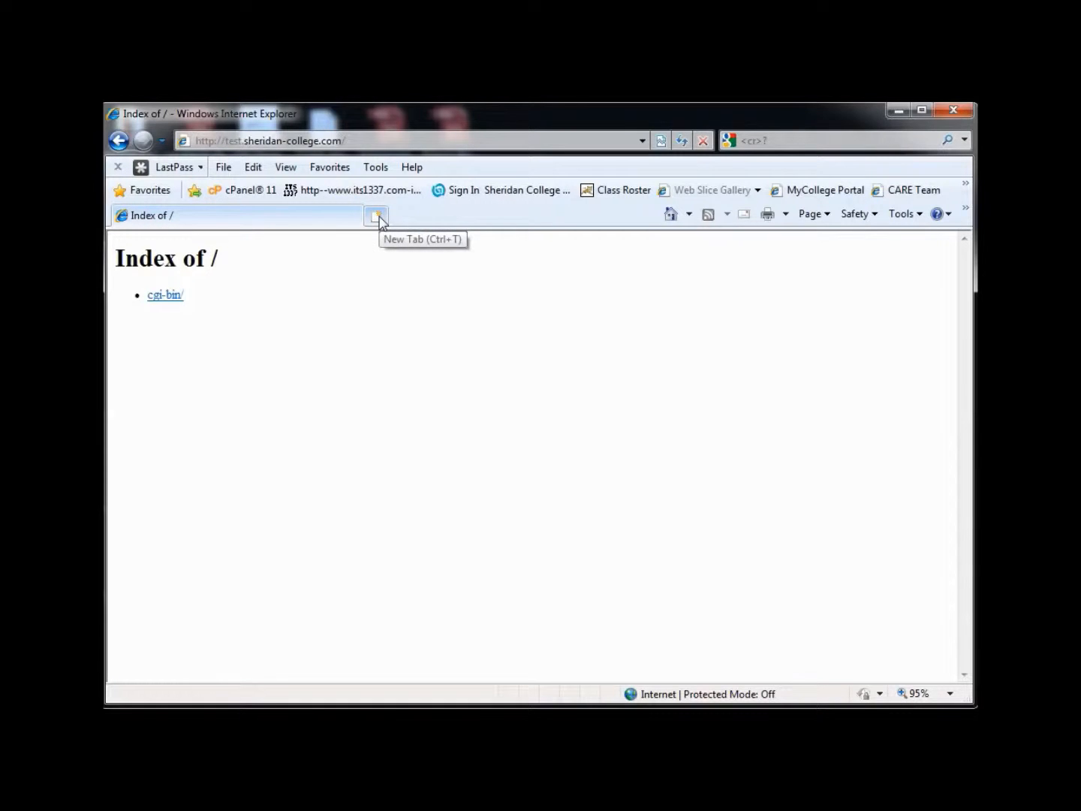
left_click(354, 142)
key("ctrl+c")
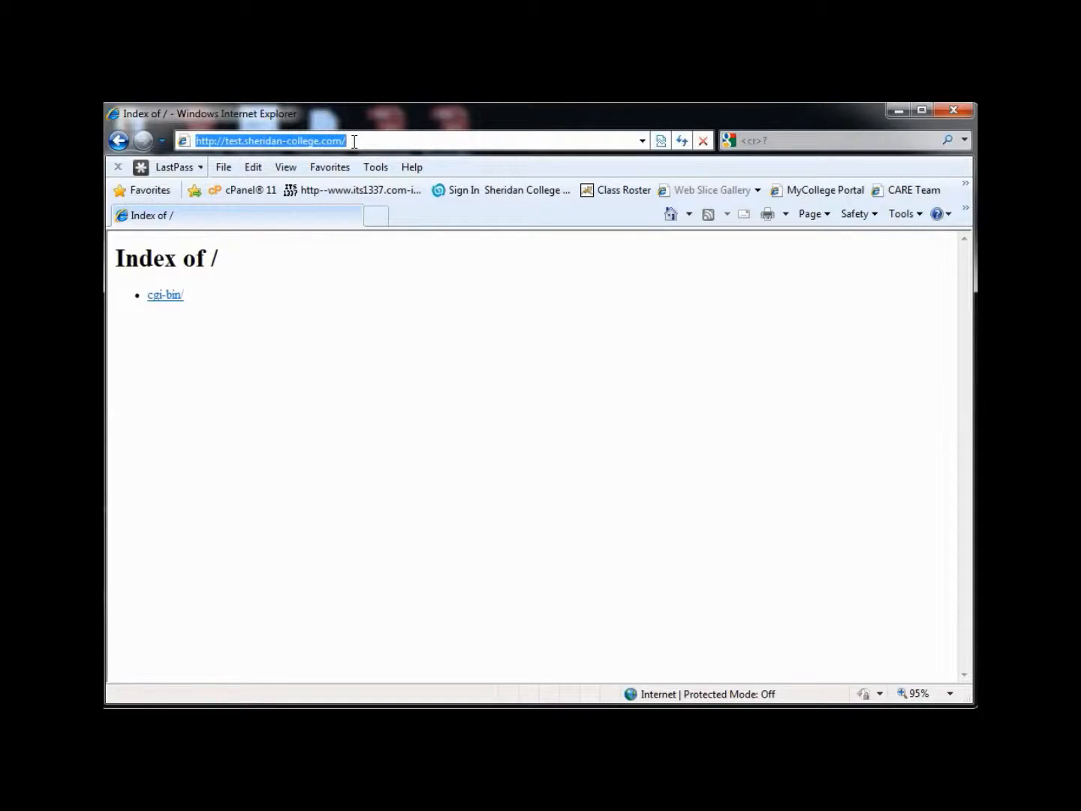
left_click(374, 216)
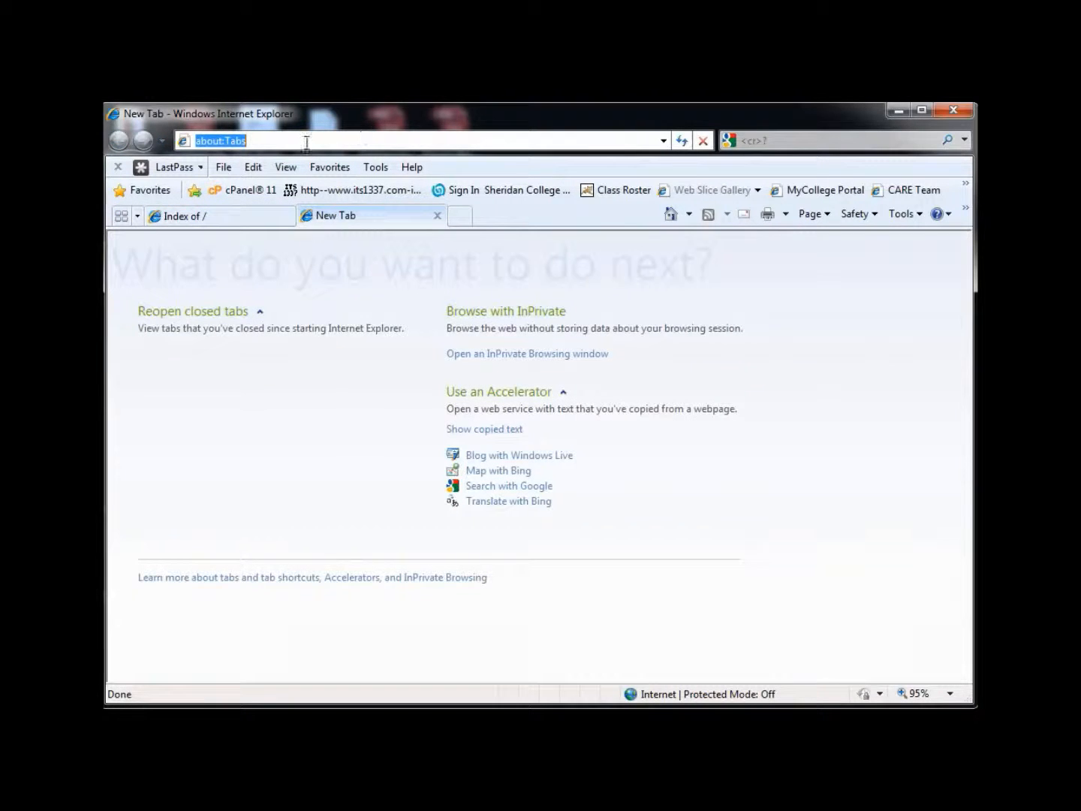
key("ctrl+v")
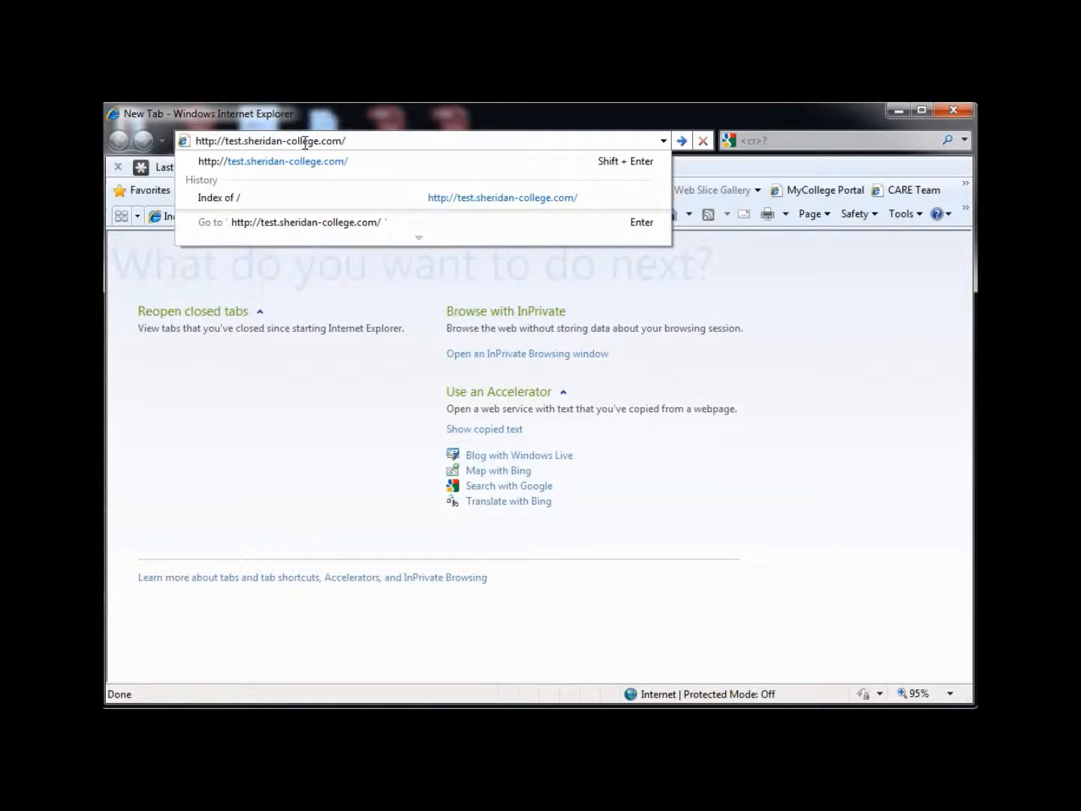
type("cpanel")
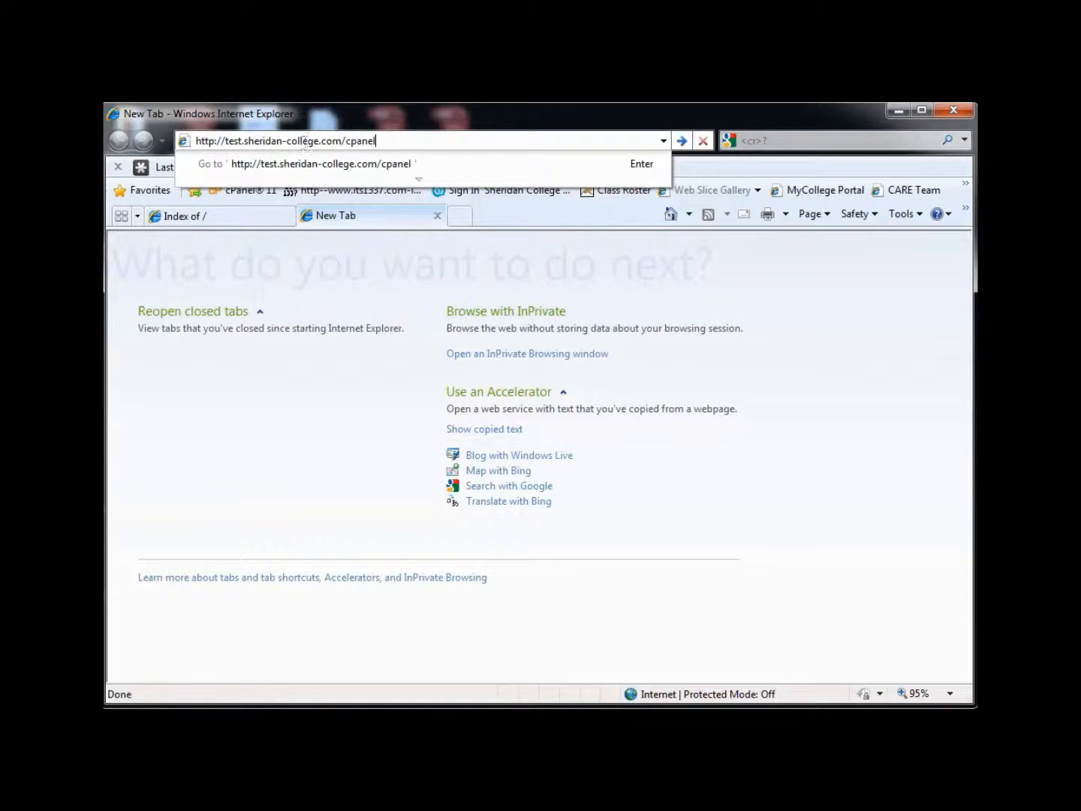
key("Return")
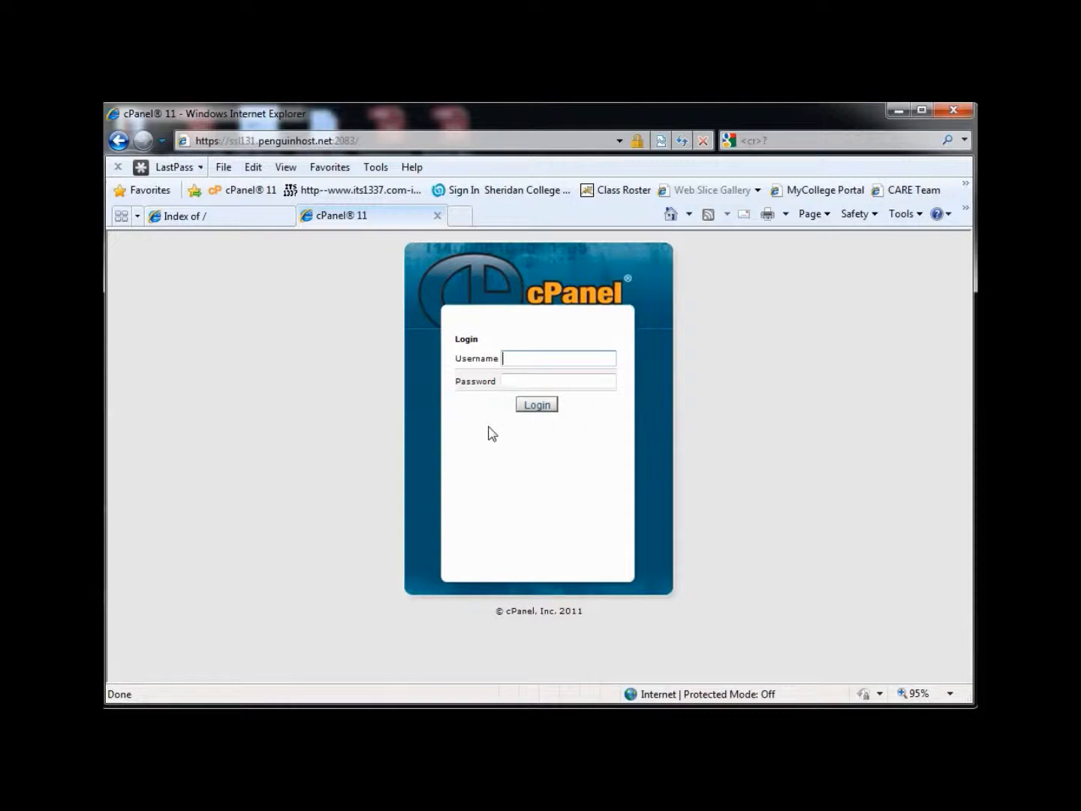
Log in to cPanel with the account username and password.
left_click(531, 380)
type("danstest")
left_click(539, 380)
type("••••••••••")
key("Return")
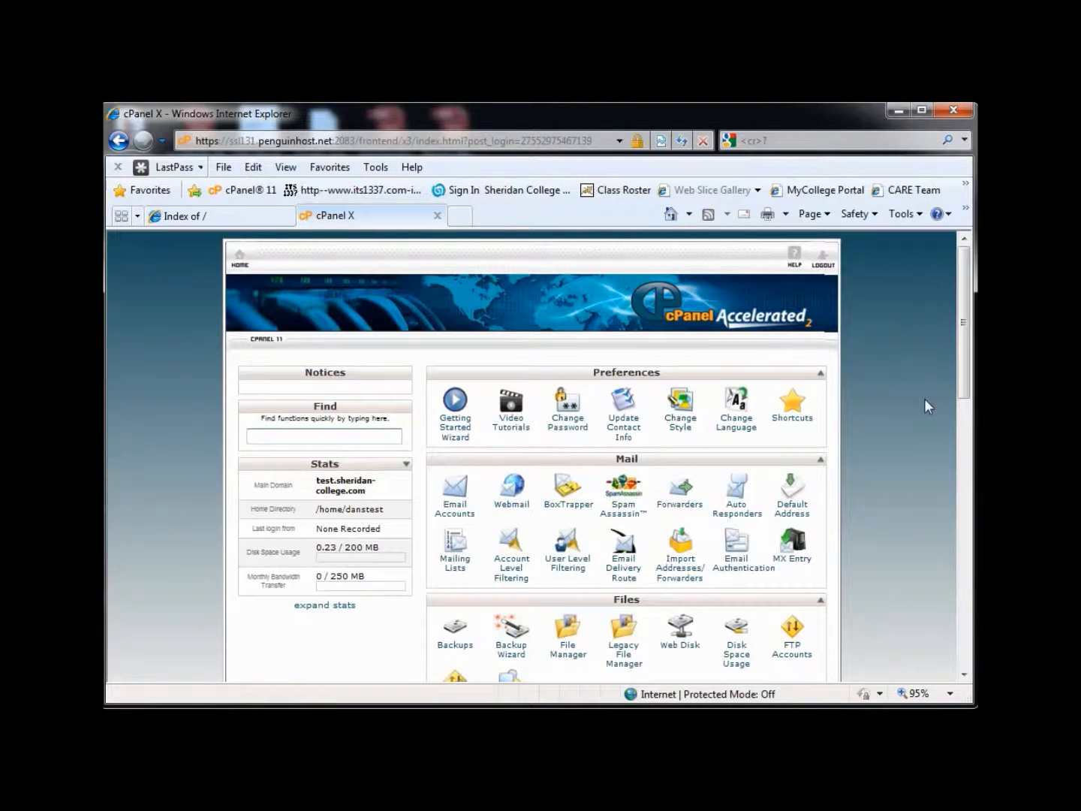
Open cPanel's File Manager at the Web Root (public_html/www) directory and reposition its window.
mouse_move(970, 314)
left_mouse_down()
mouse_move(968, 337)
mouse_move(967, 304)
left_mouse_up()
left_click_drag(961, 358, 964, 395)
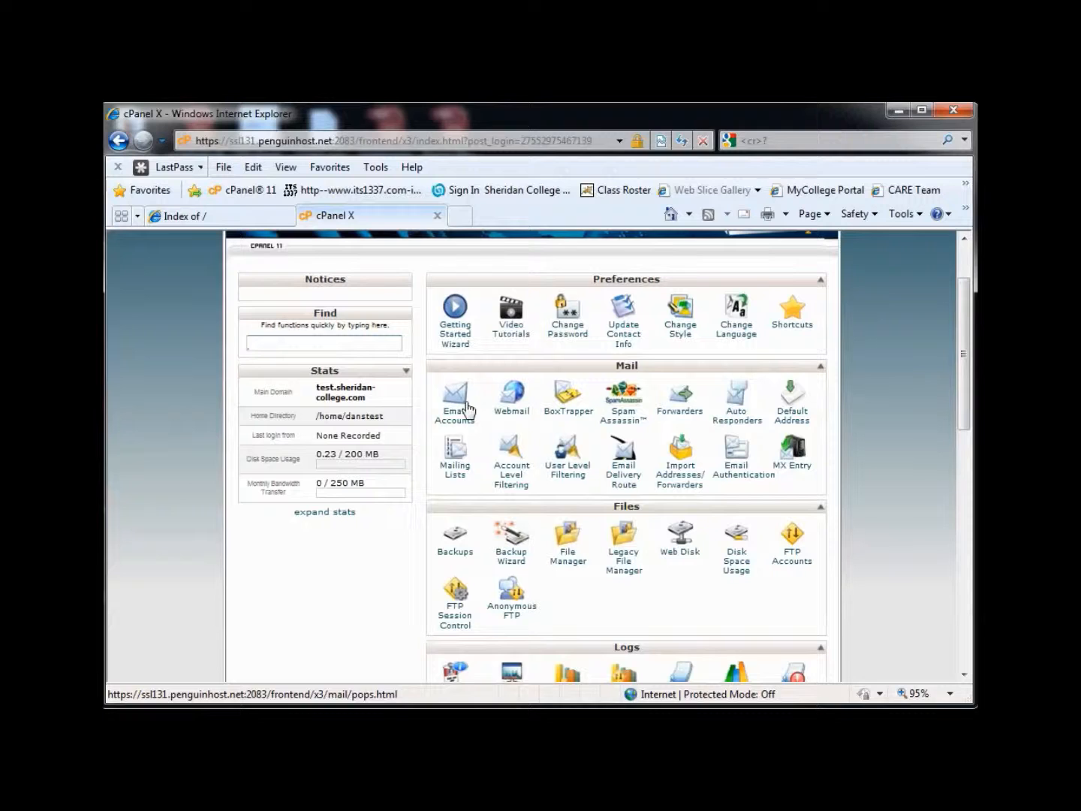
left_click_drag(964, 409, 966, 483)
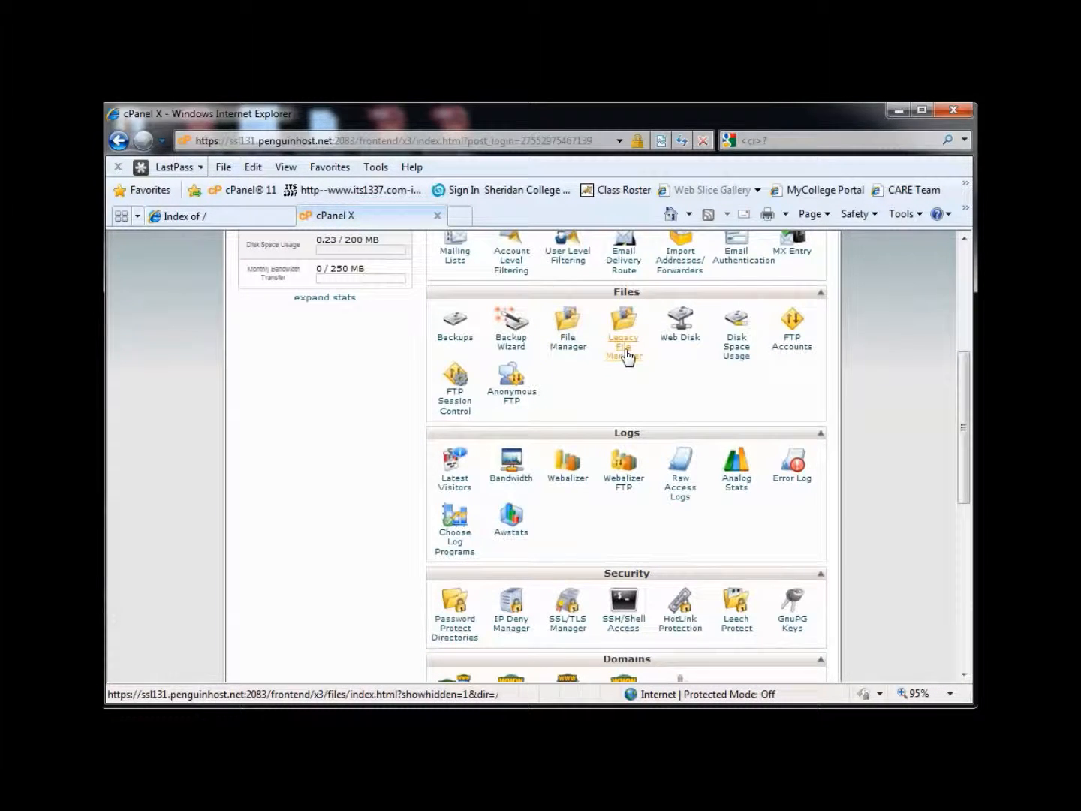
left_click(568, 352)
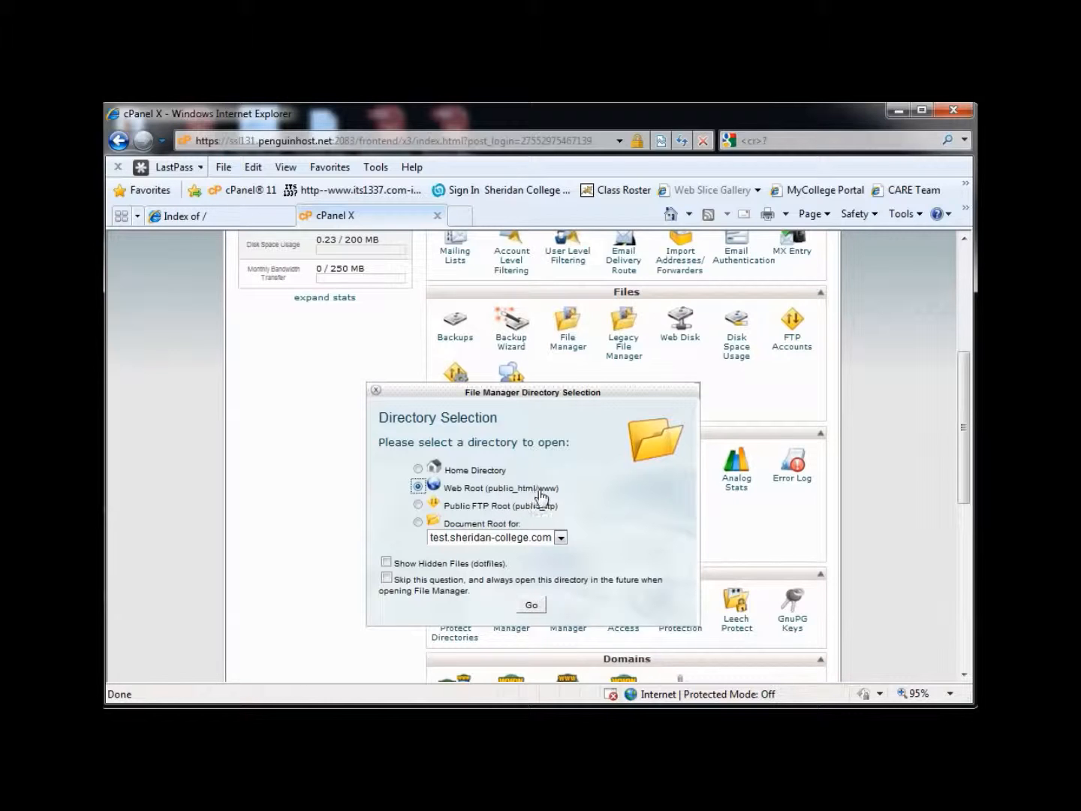
left_click(531, 605)
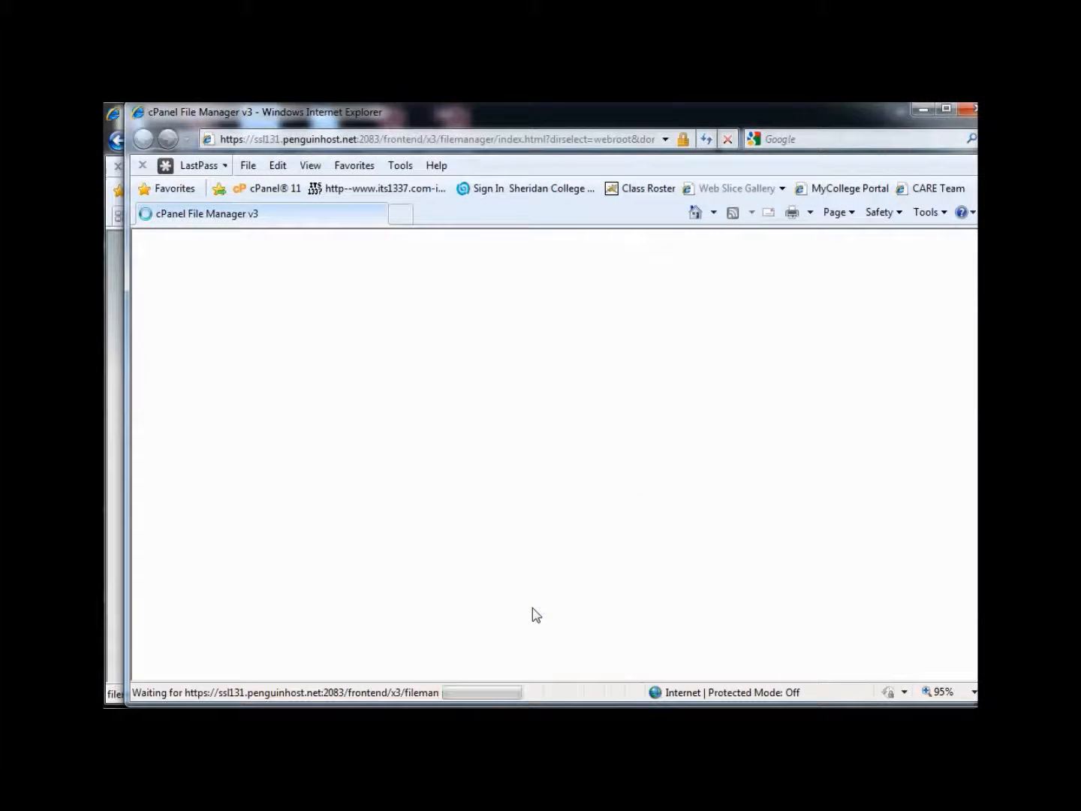
left_click_drag(718, 120, 702, 121)
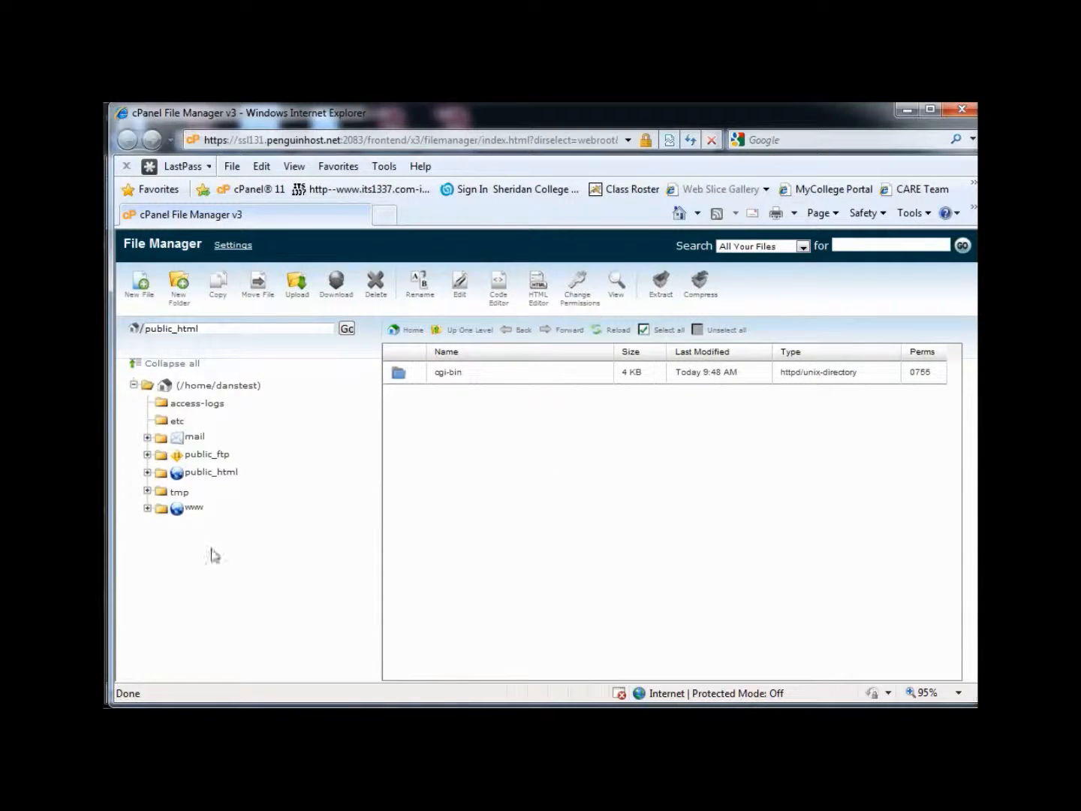
Expand the public_html folder in the directory tree to inspect its subfolders, and collapse it again.
left_click(161, 476)
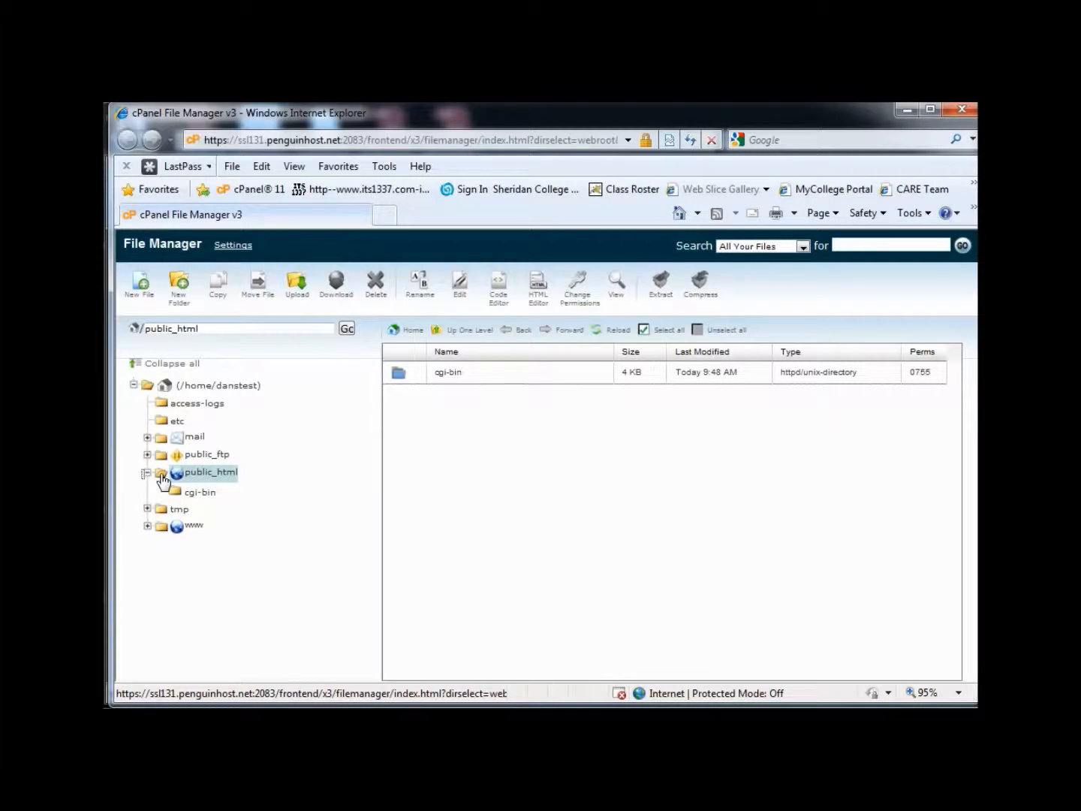
left_click(162, 475)
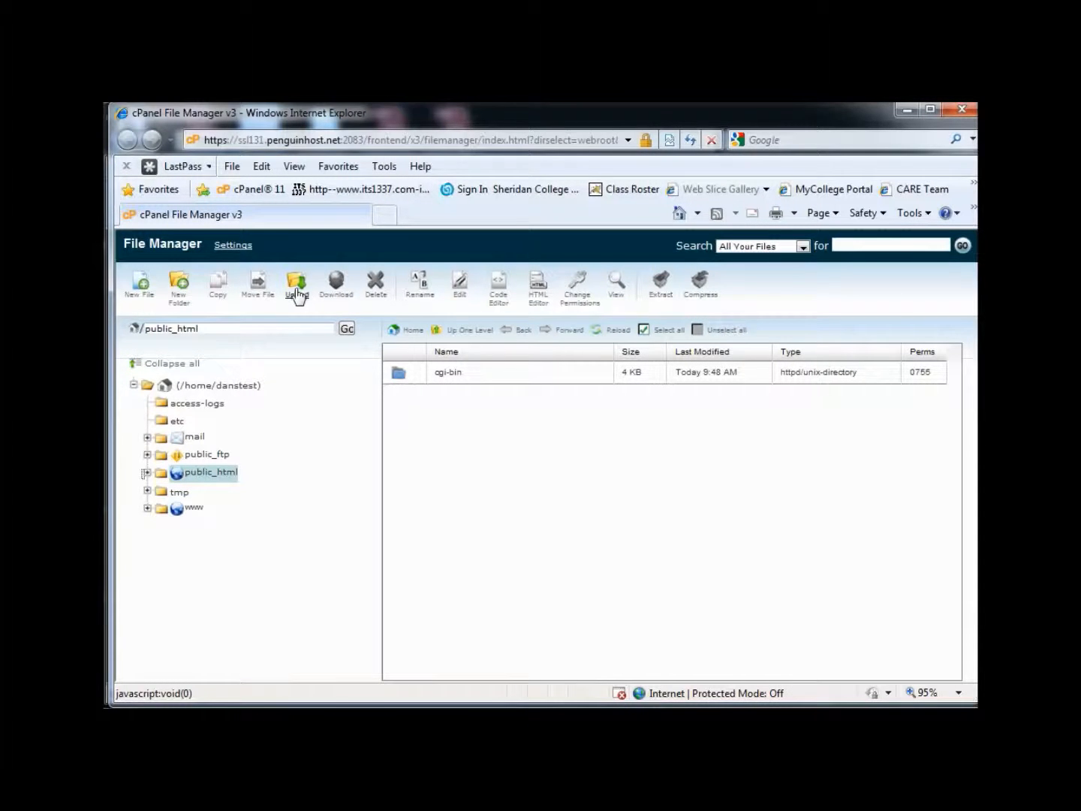
left_click(423, 410)
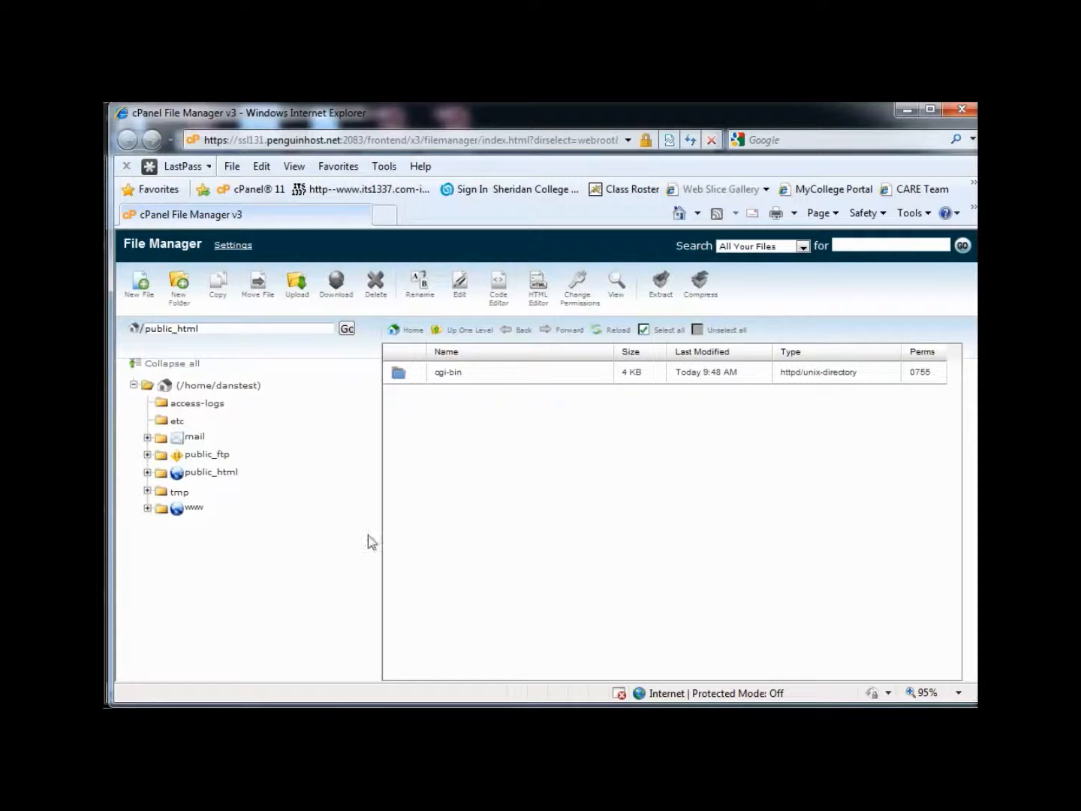
Launch Notepad with a blank document and reposition its window over the File Manager.
key("super")
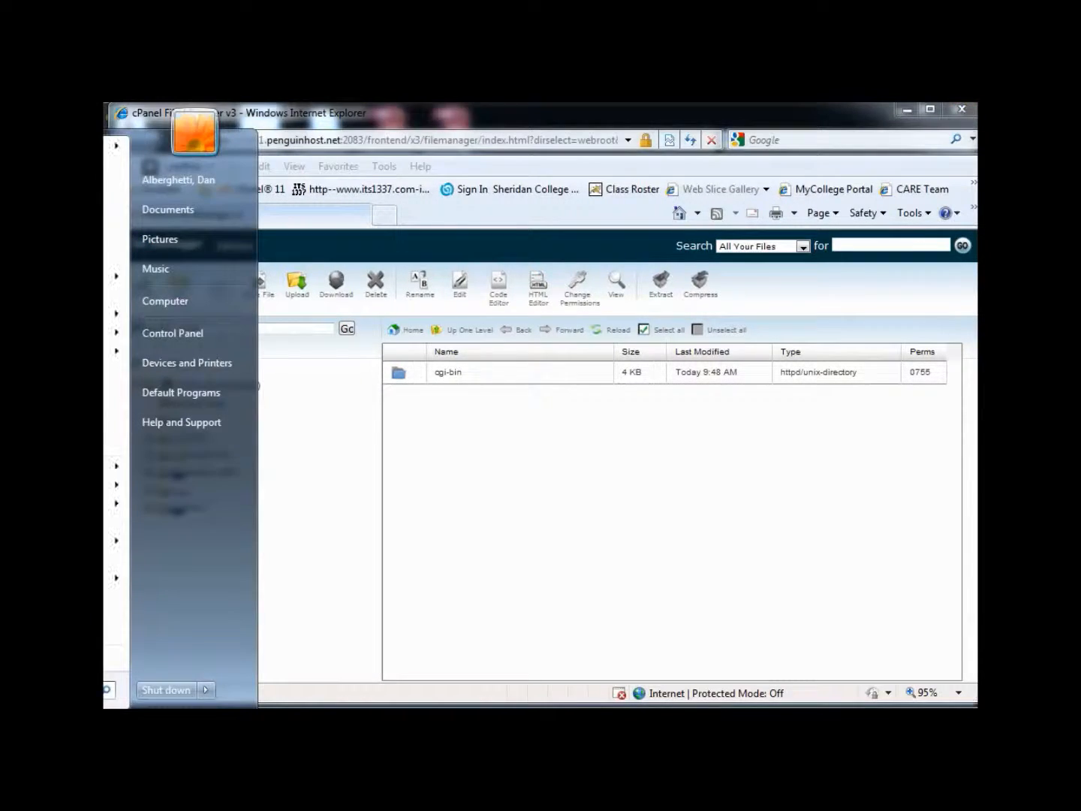
type("notepad")
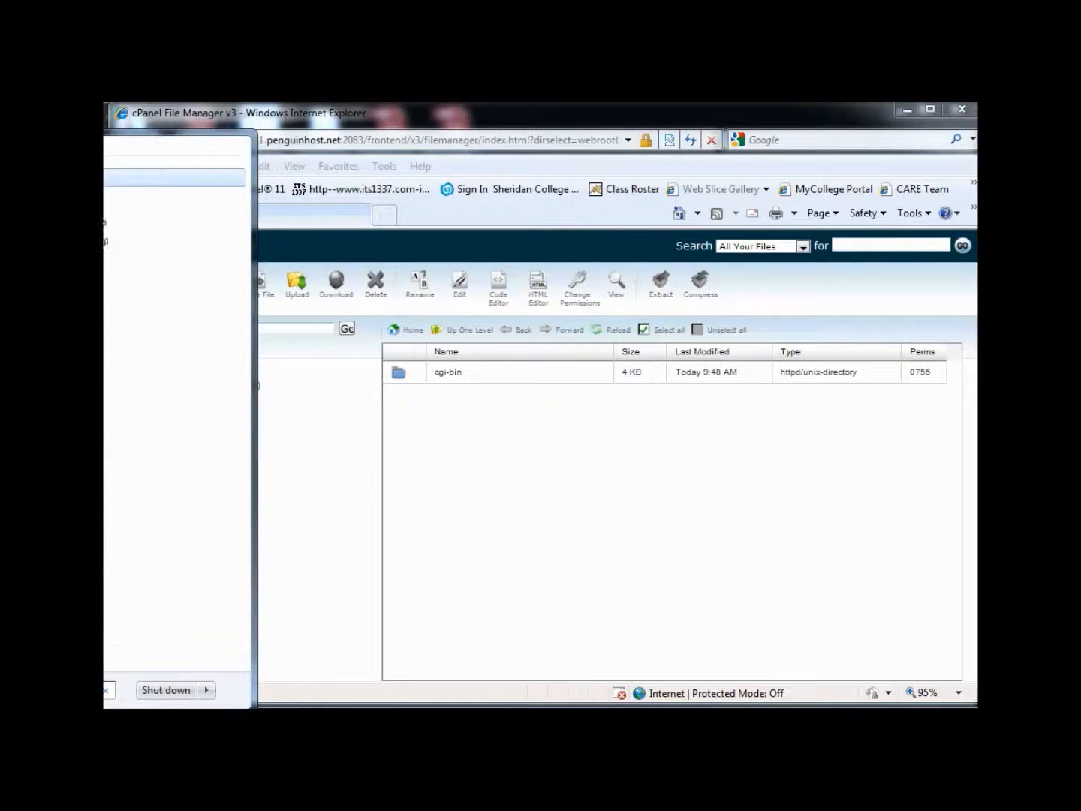
key("Return")
mouse_move(391, 125)
left_mouse_down()
mouse_move(352, 154)
mouse_move(372, 132)
left_mouse_up()
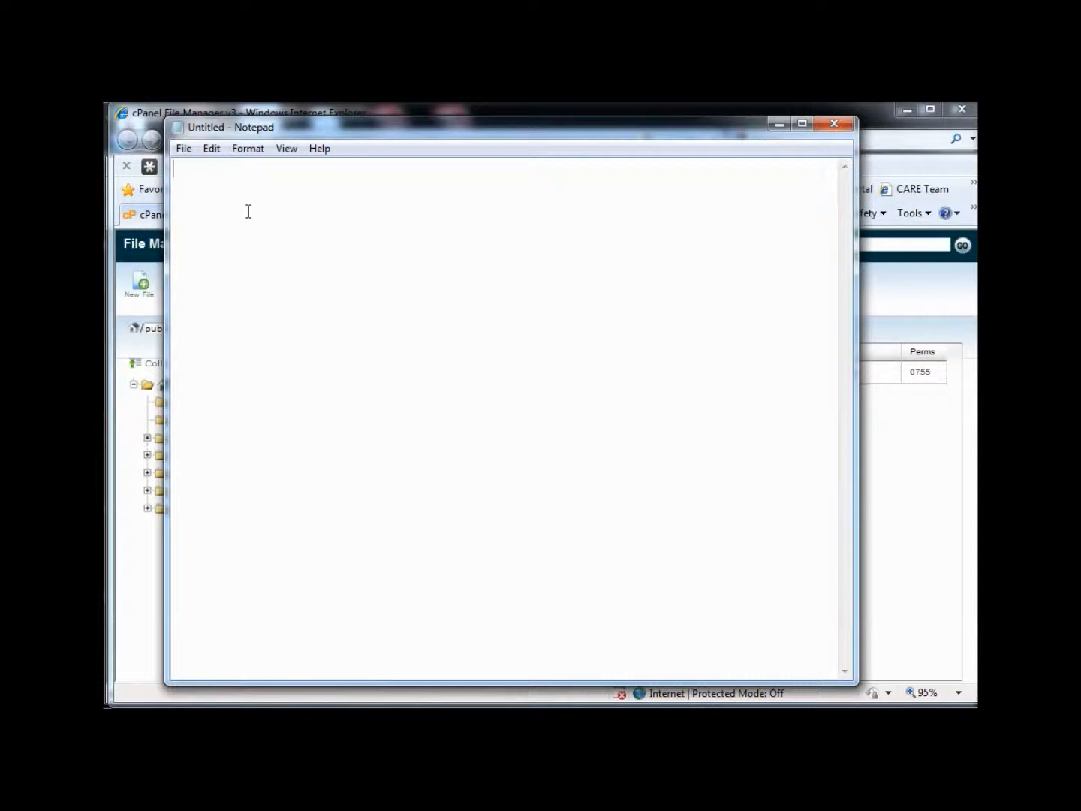
Enter an opening <html> tag and a closing </html> tag with a blank line between them.
type("<>")
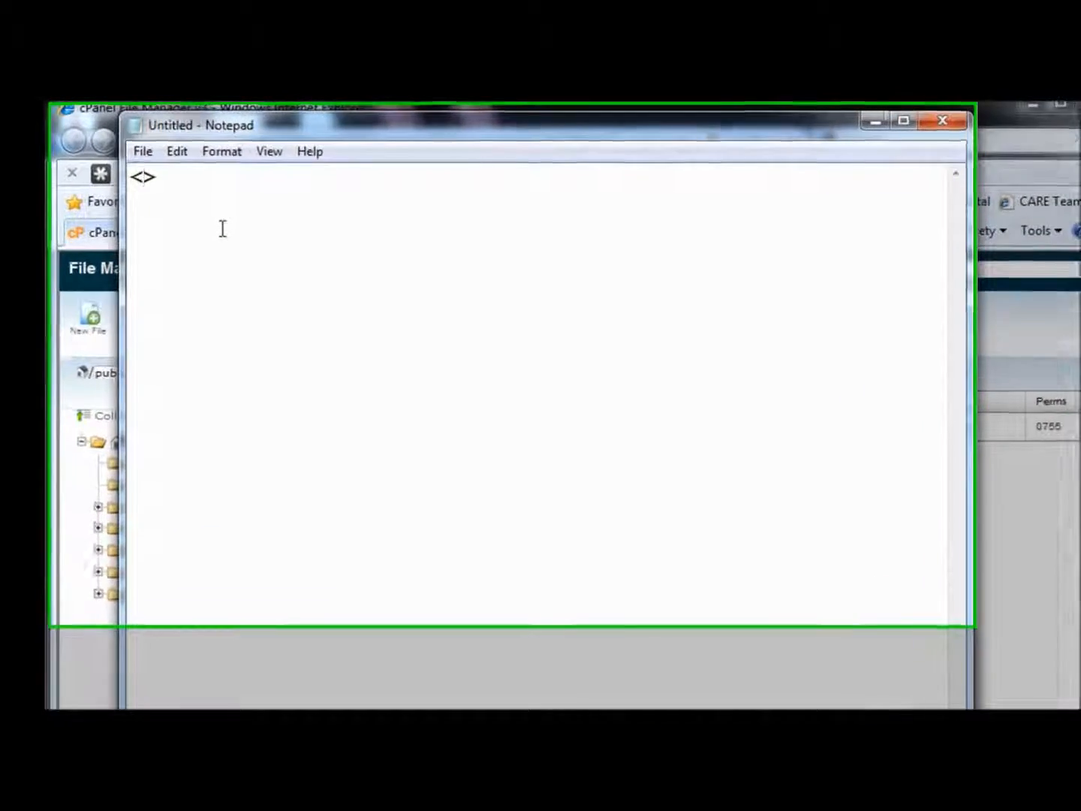
key("Left")
type("html")
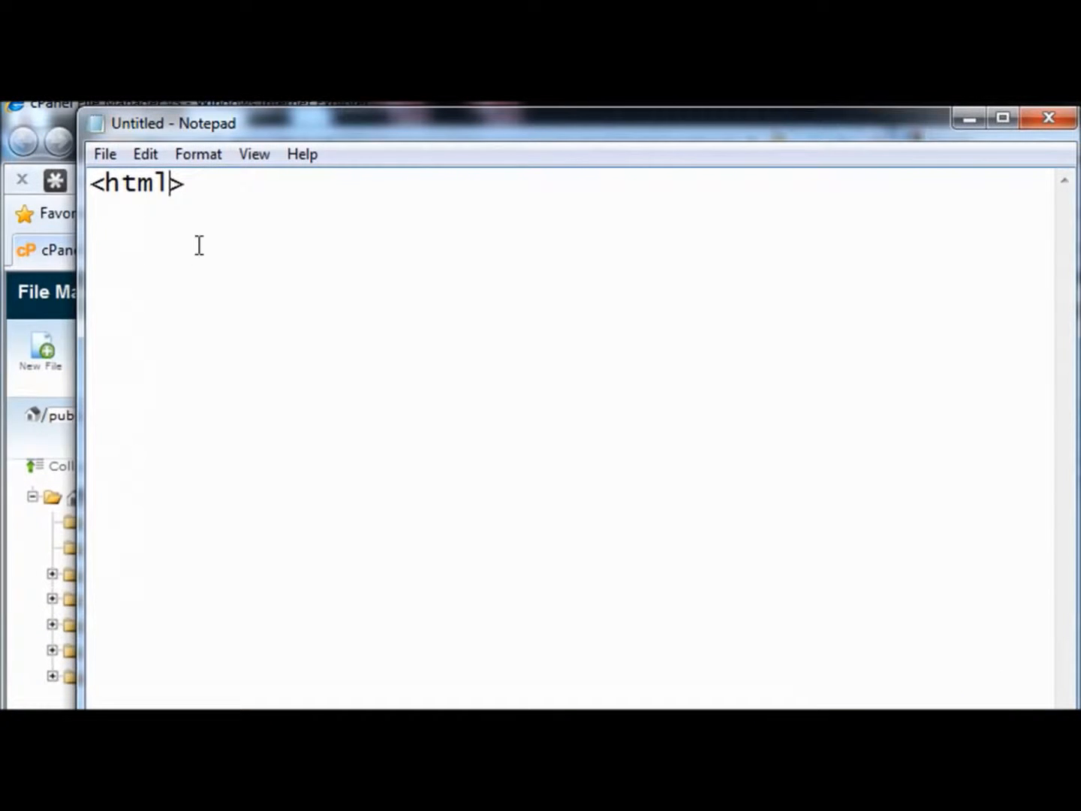
key("Right")
key("Return")
key("Return")
type("</html")
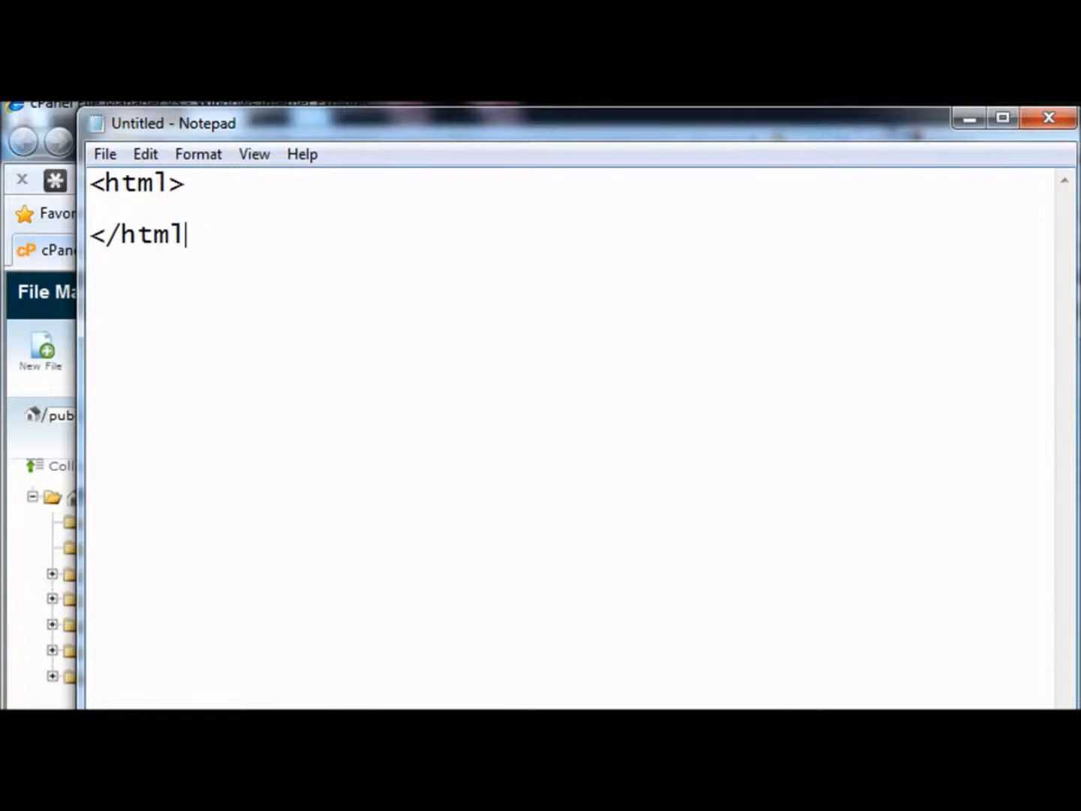
type(">")
Add blank lines between the html tags and enter <head> and </head> on separate lines under <html>.
key("Up")
key("Return")
key("Return")
key("Up")
key("Up")
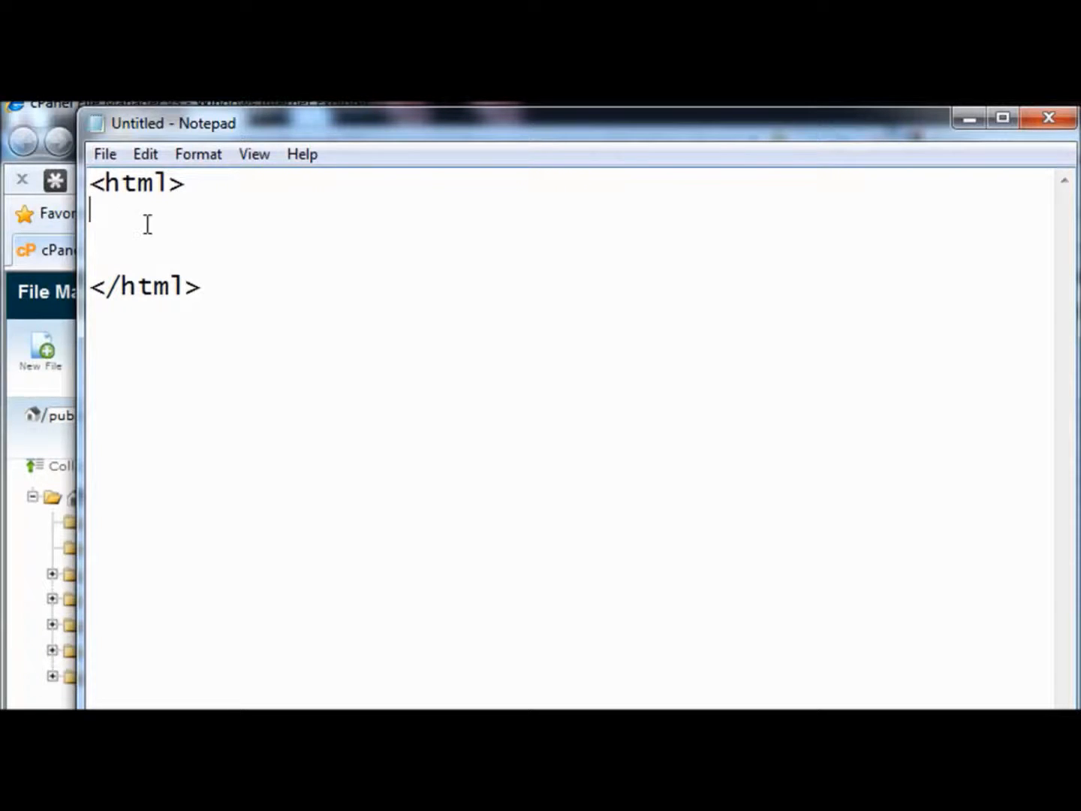
type("<head>")
key("Return")
type("</head>")
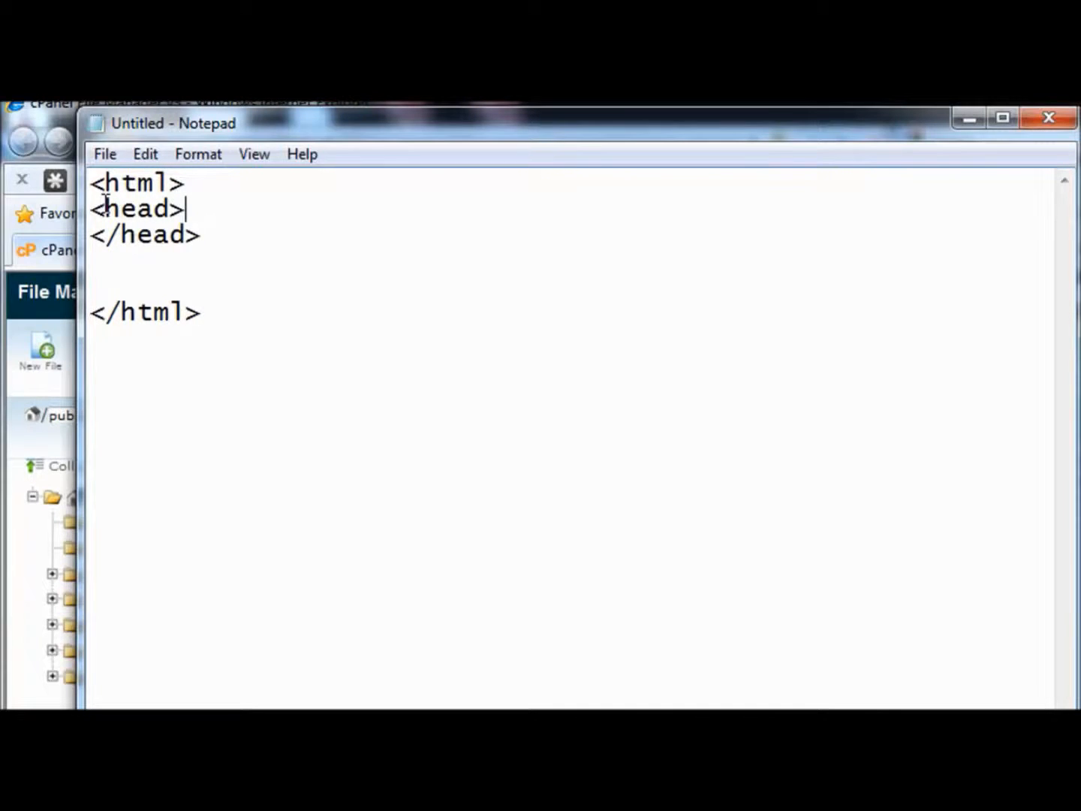
Add <title>Hello</title> directly after the opening head tag.
type("<title>")
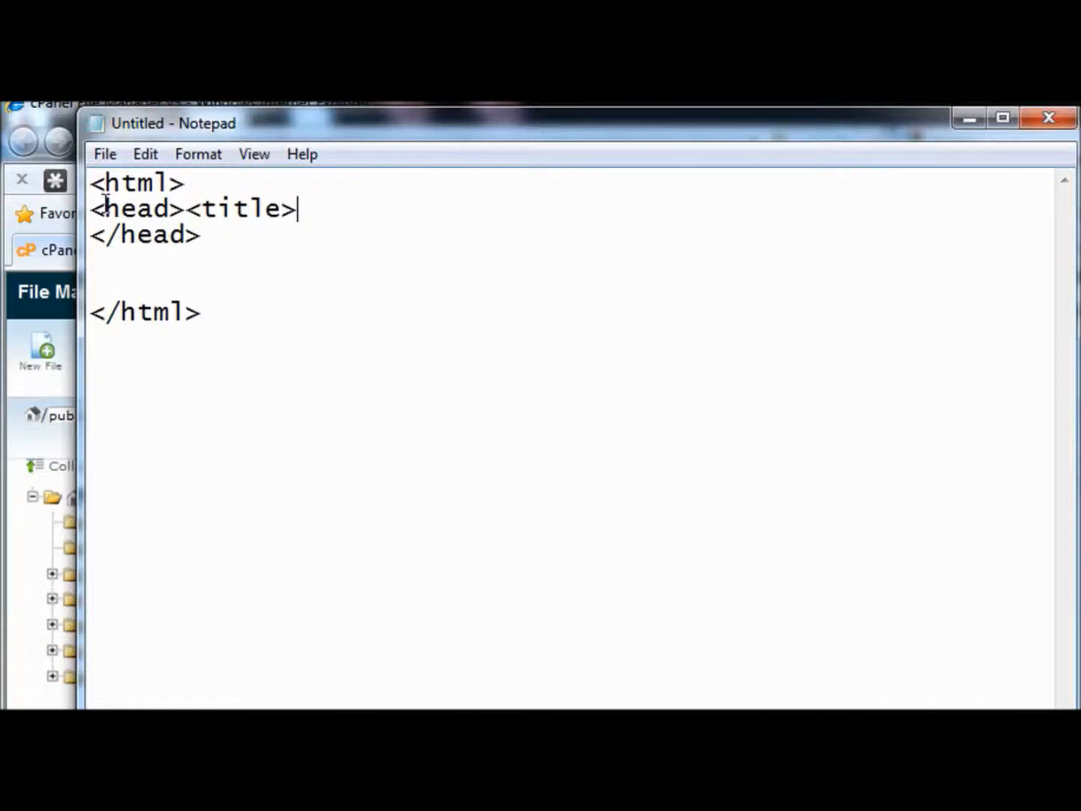
type("Hello")
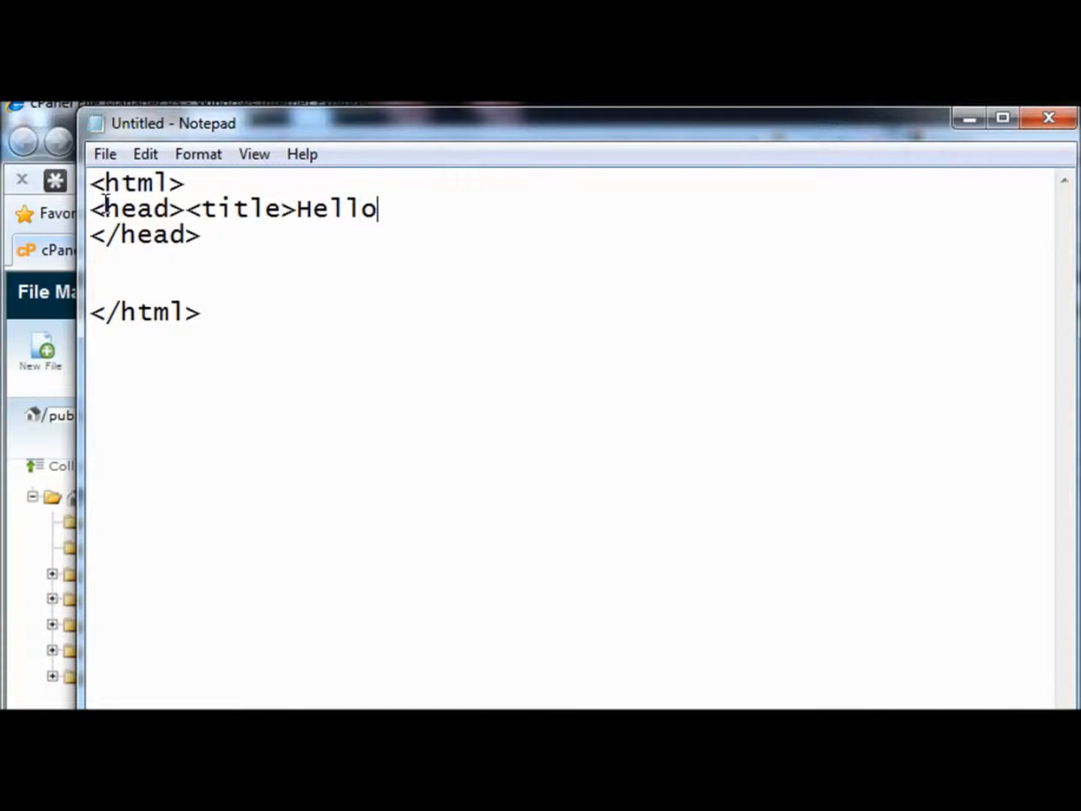
type("</title")
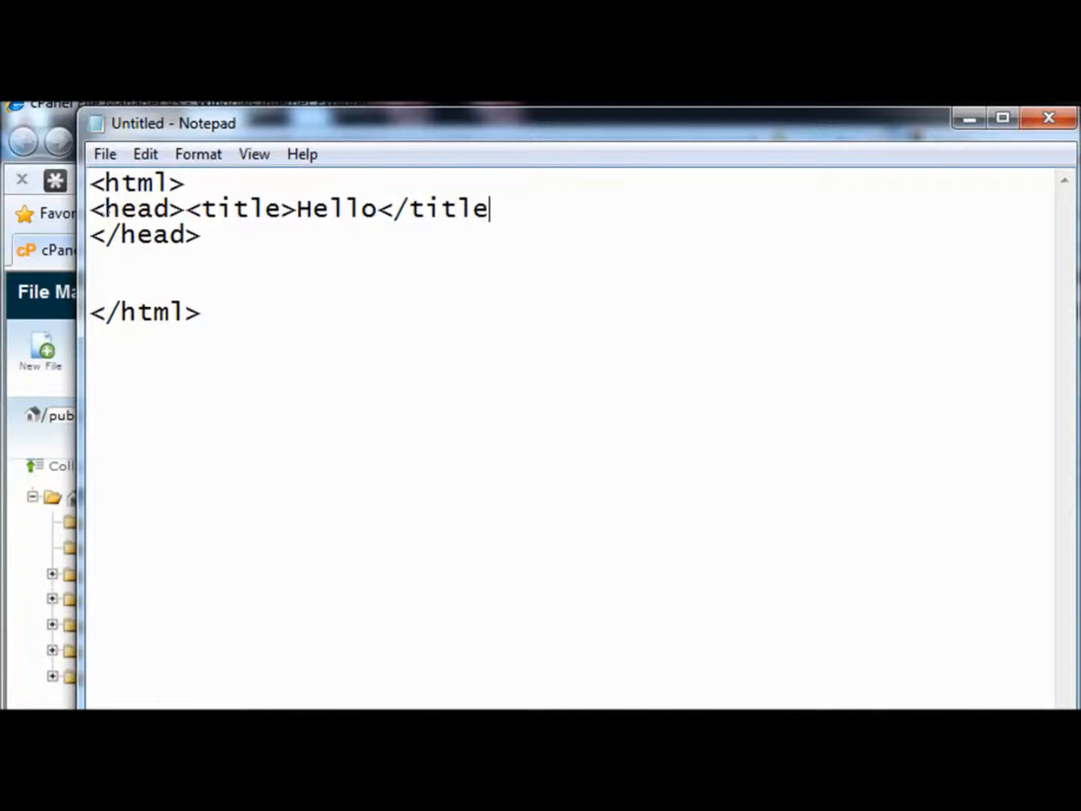
type(">")
Add <body> and </body> tags below the head section, with blank lines between them and none before </html>.
left_click(113, 264)
type("<b")
type("y>")
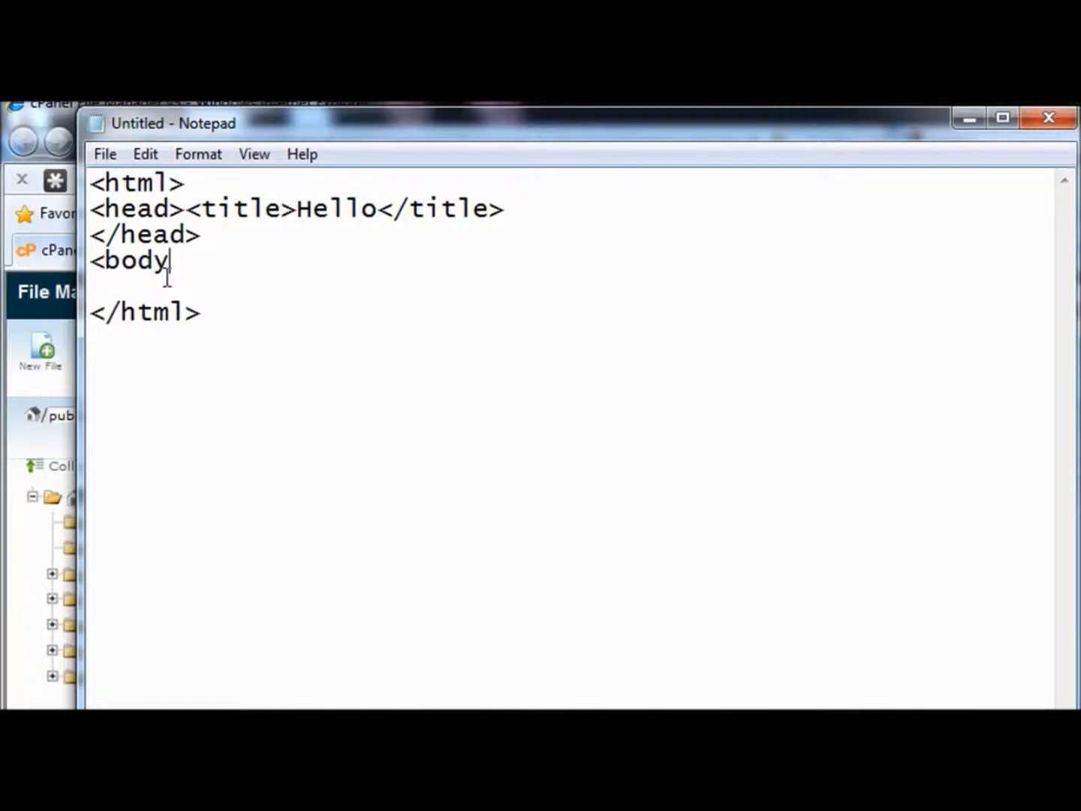
key("Return")
key("Return")
key("Return")
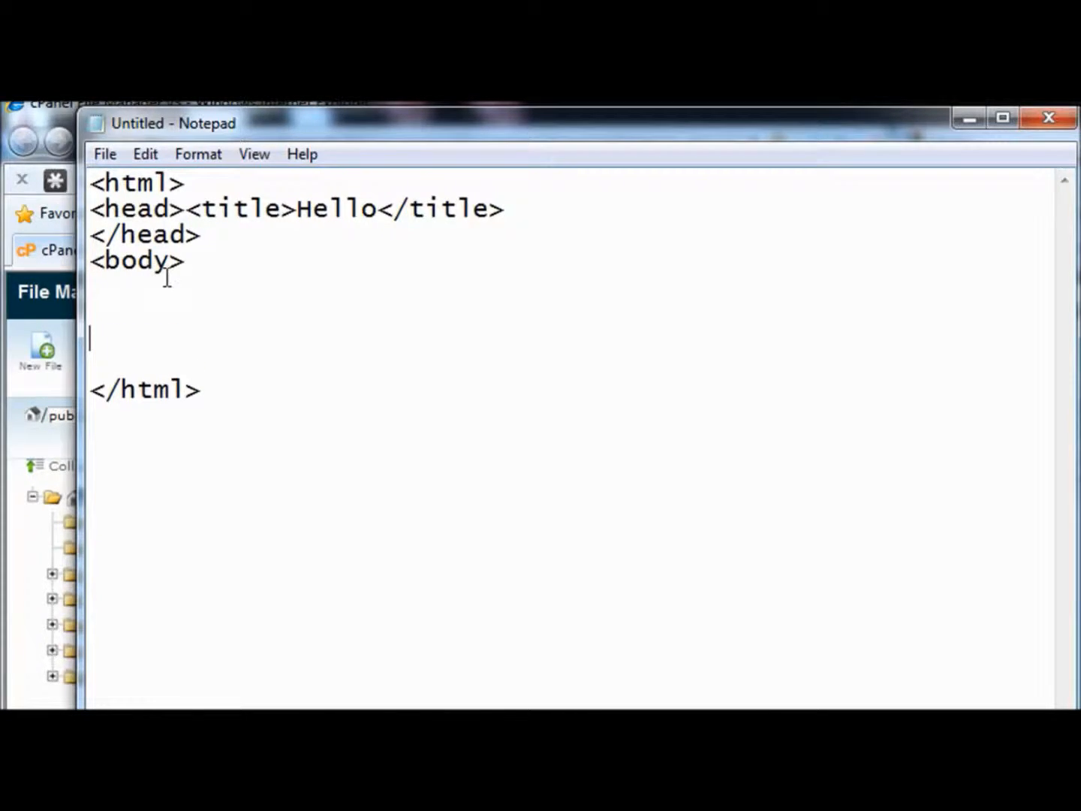
type("</body>")
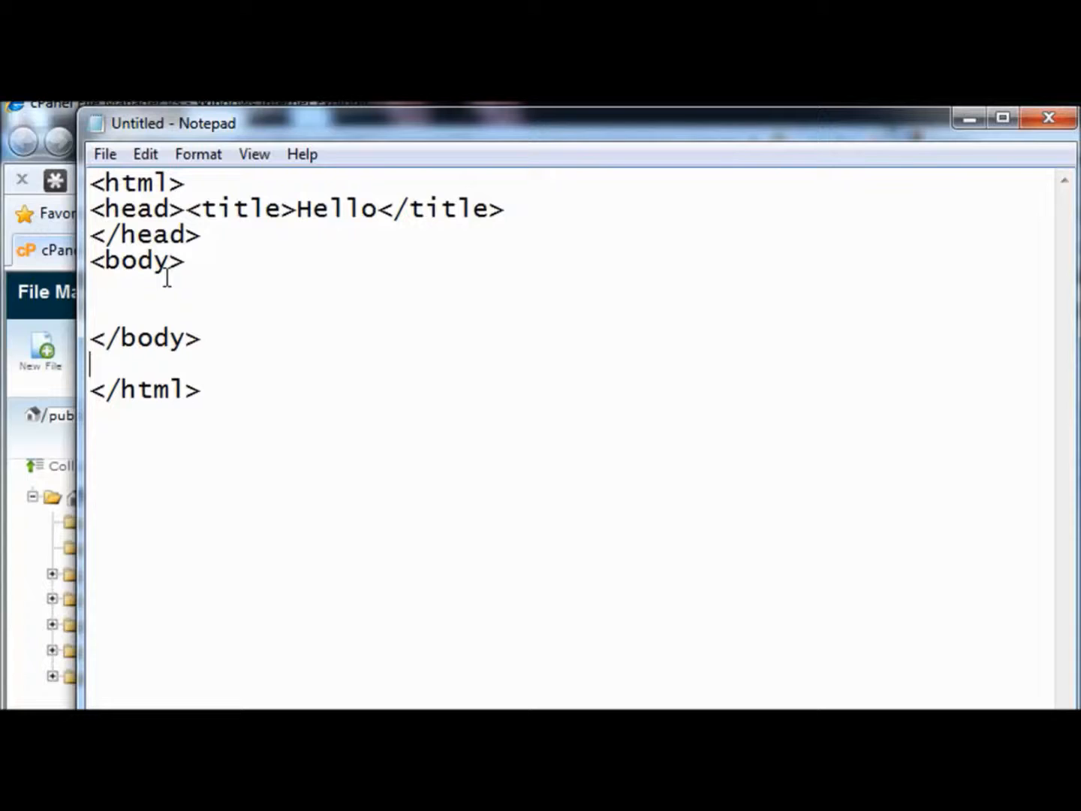
key("BackSpace")
left_click(167, 277)
type("Heloo")
key("BackSpace")
key("BackSpace")
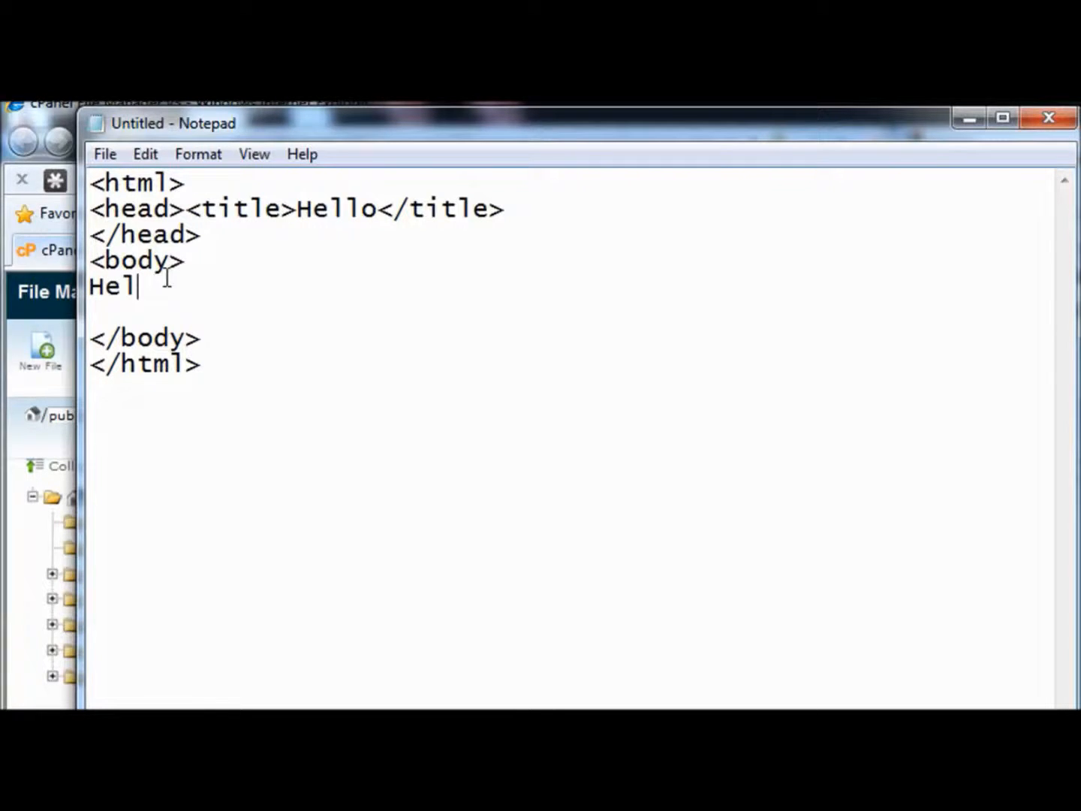
type("lo")
key("BackSpace")
key("BackSpace")
key("BackSpace")
key("BackSpace")
key("BackSpace")
Enter the text "Site under construction!" on the line below the opening body tag.
type("Site")
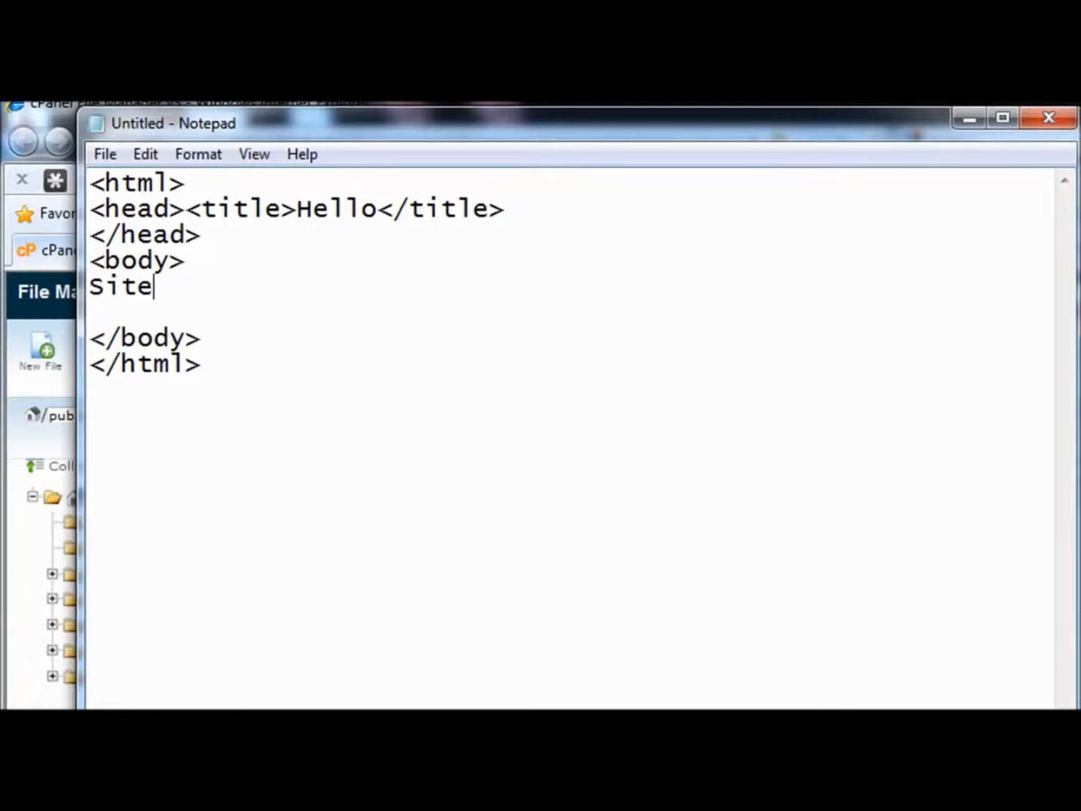
type(" under con")
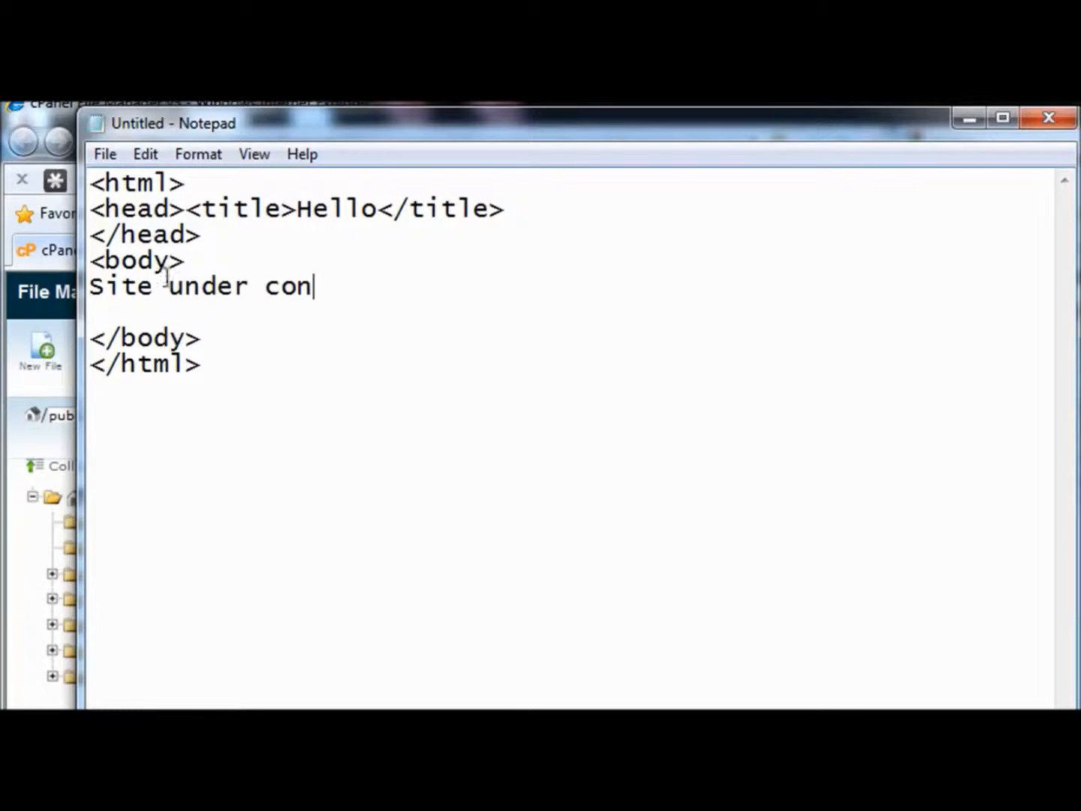
type("struction")
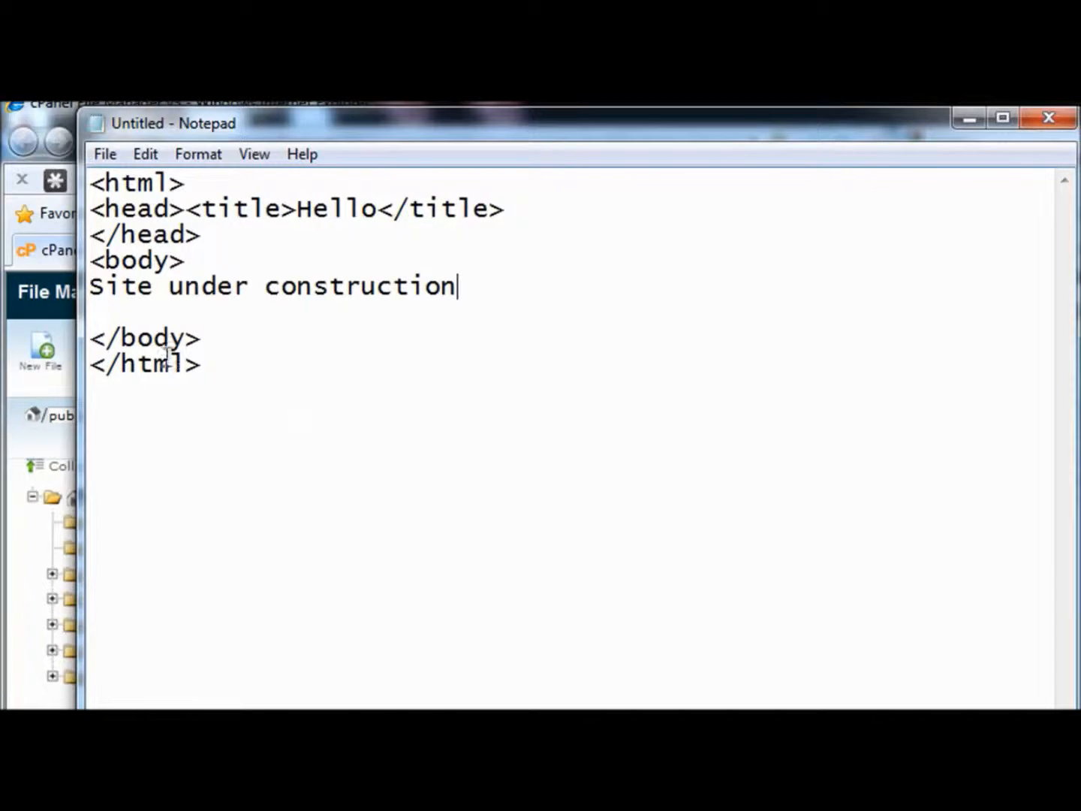
type("!")
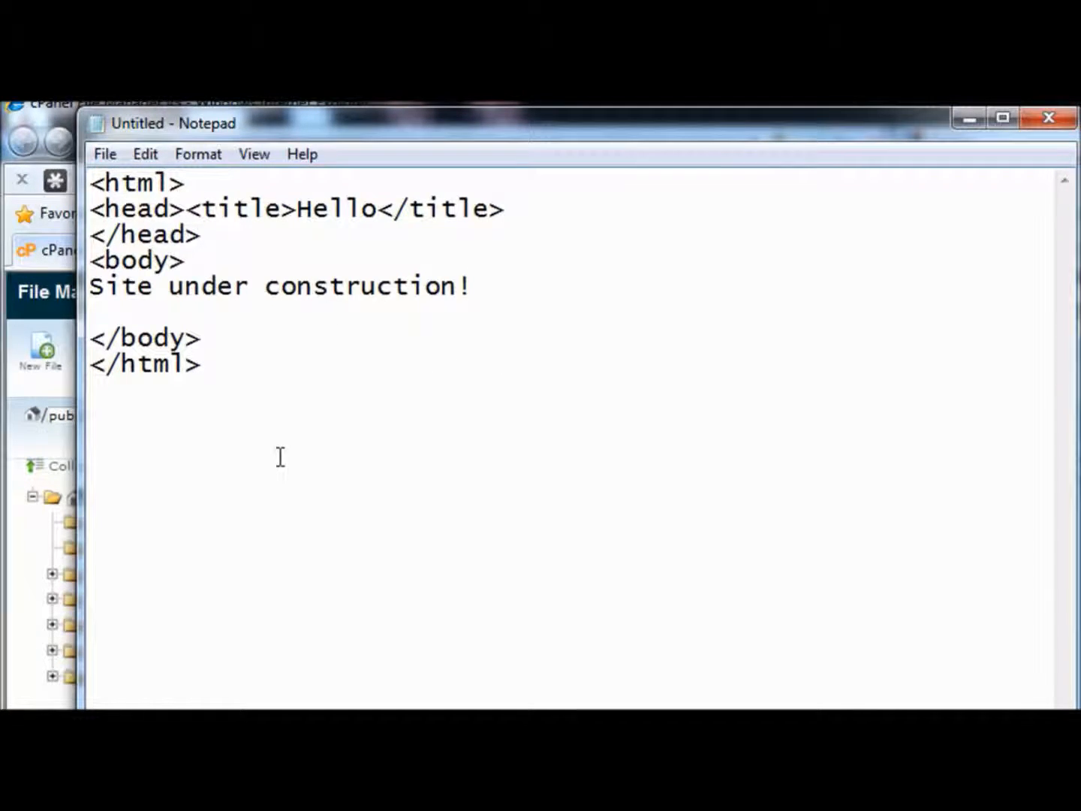
Save the page to the Desktop as "index.html", with the file name enclosed in double quotation marks.
left_click(105, 154)
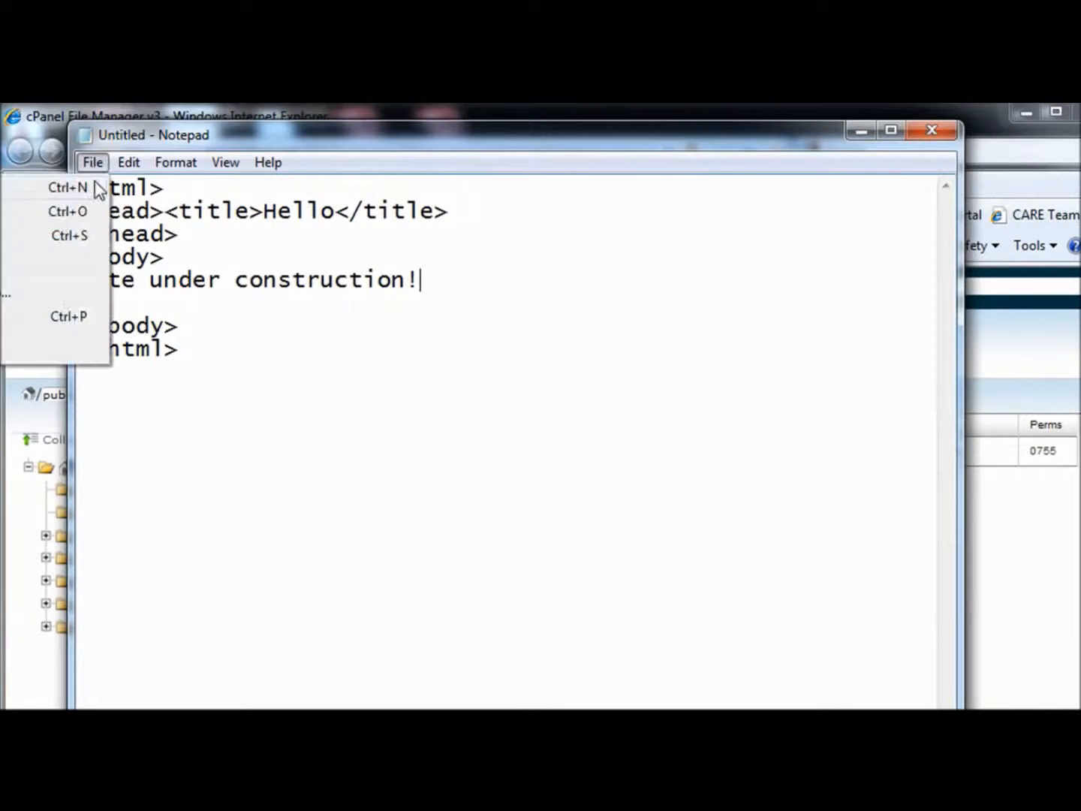
left_click(54, 266)
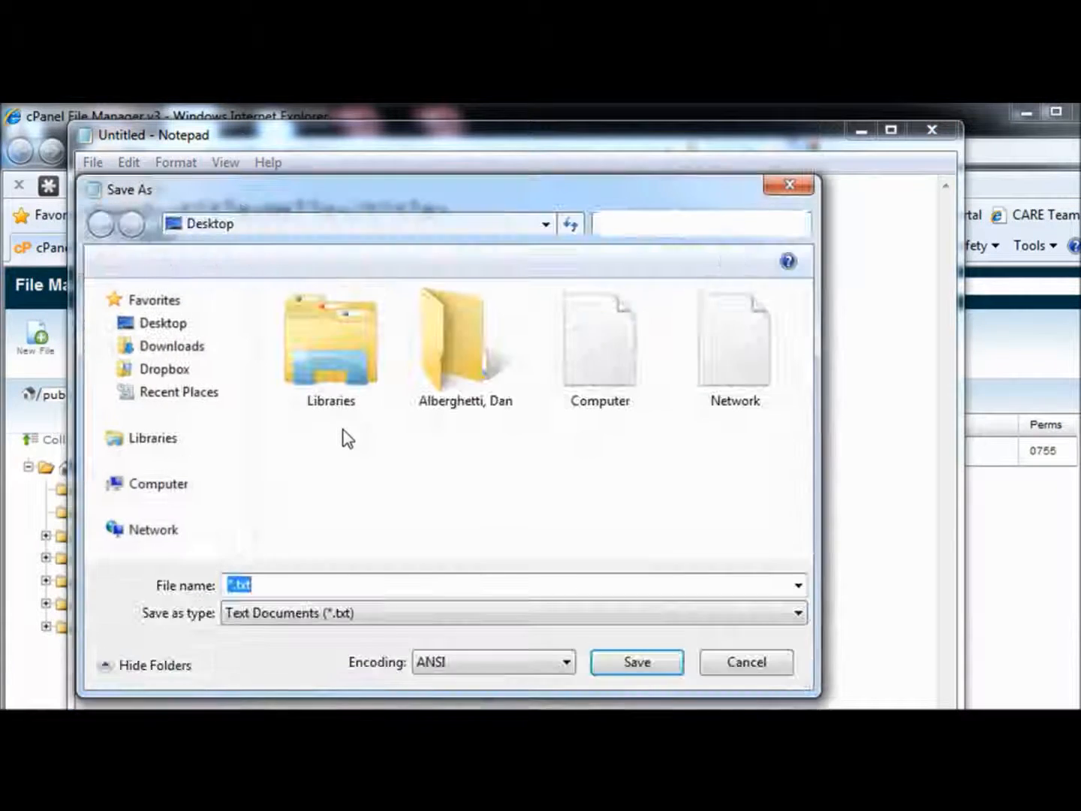
left_click(266, 583)
left_click_drag(266, 582, 216, 591)
type("index.html")
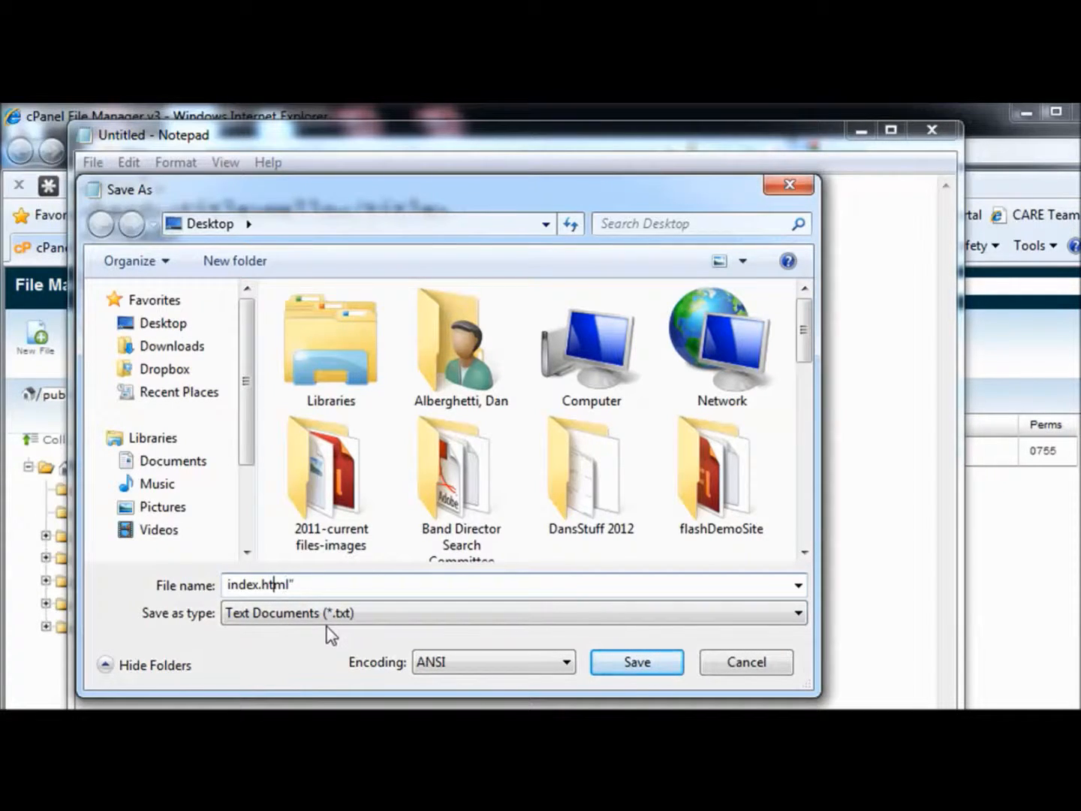
type("\"")
key("Home")
type("\"")
key("Tab")
left_click(232, 586)
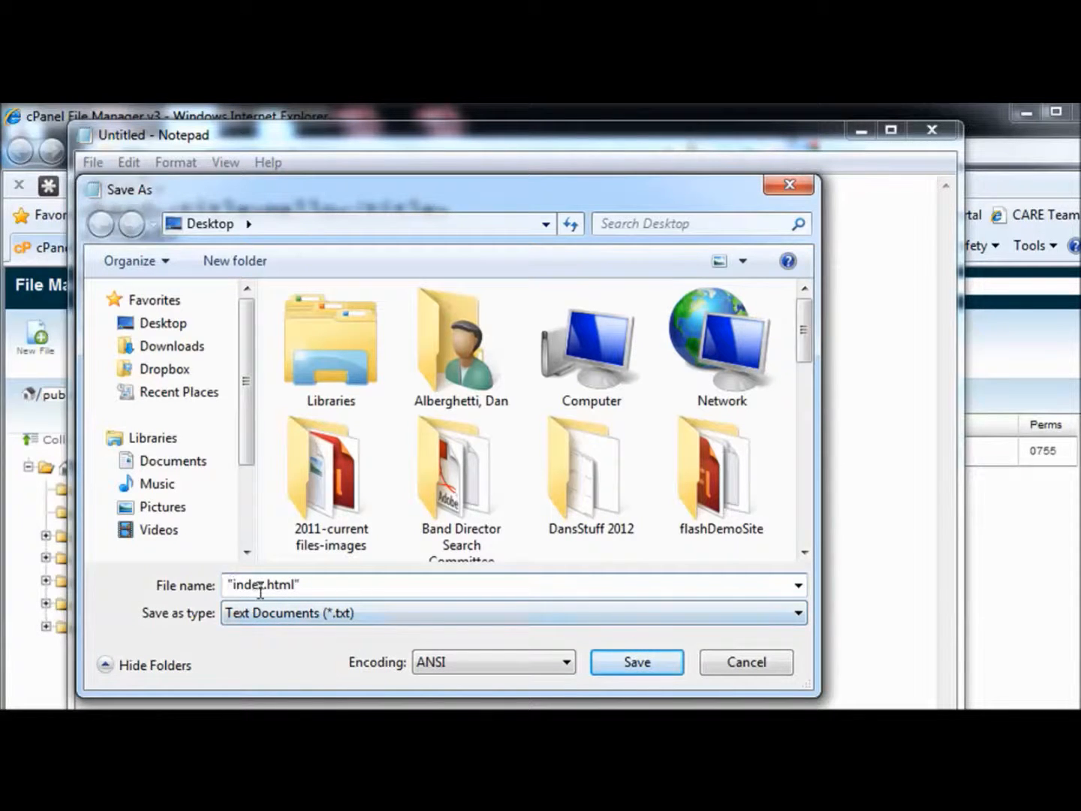
left_click(637, 662)
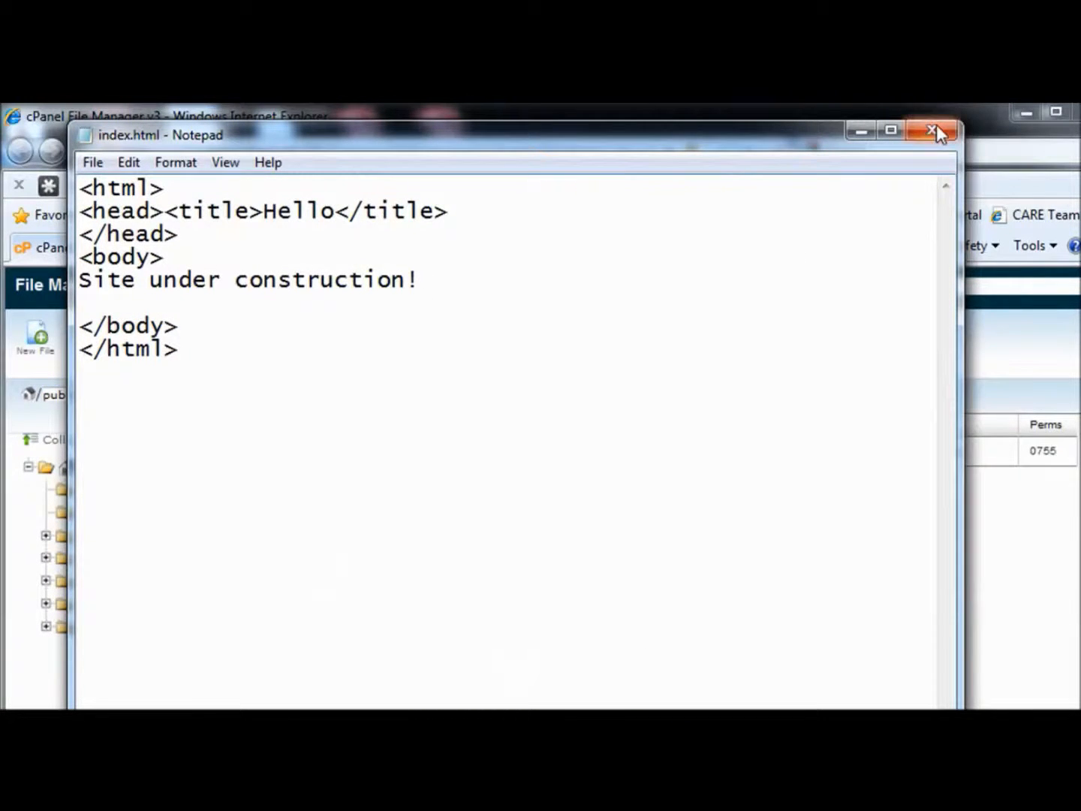
Switch to cPanel's File Manager, upload index.html from the Desktop into public_html and return to the folder listing.
left_click(861, 133)
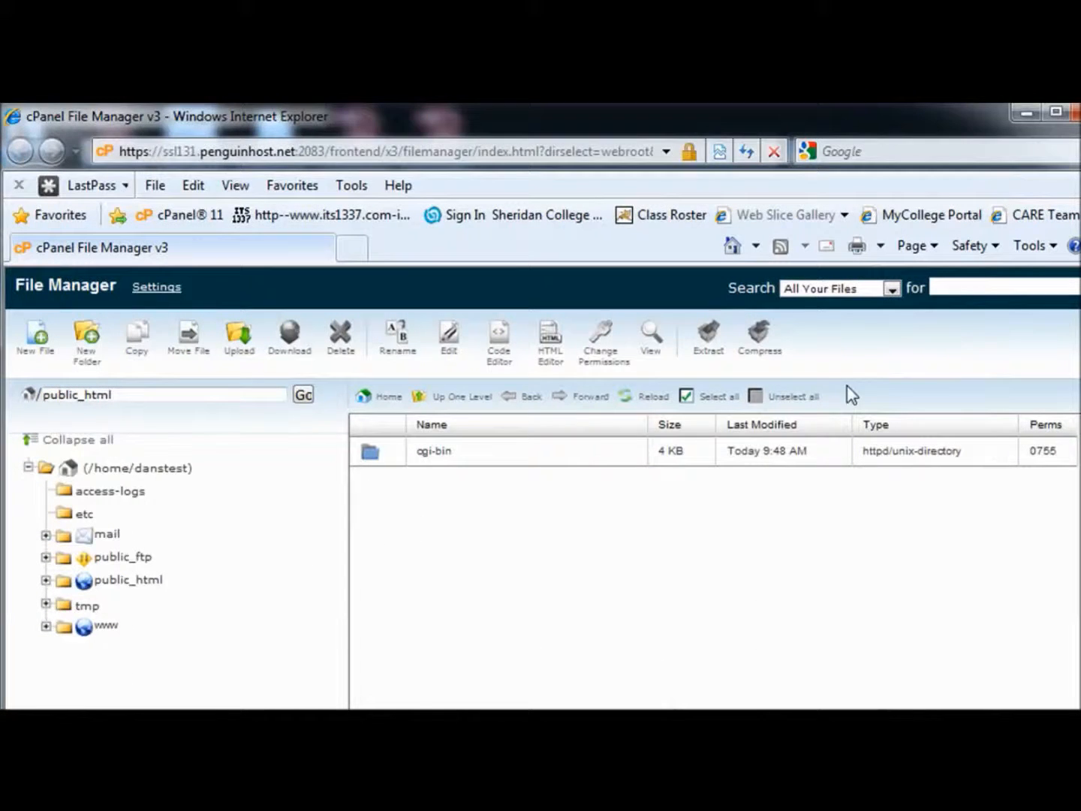
left_click(238, 336)
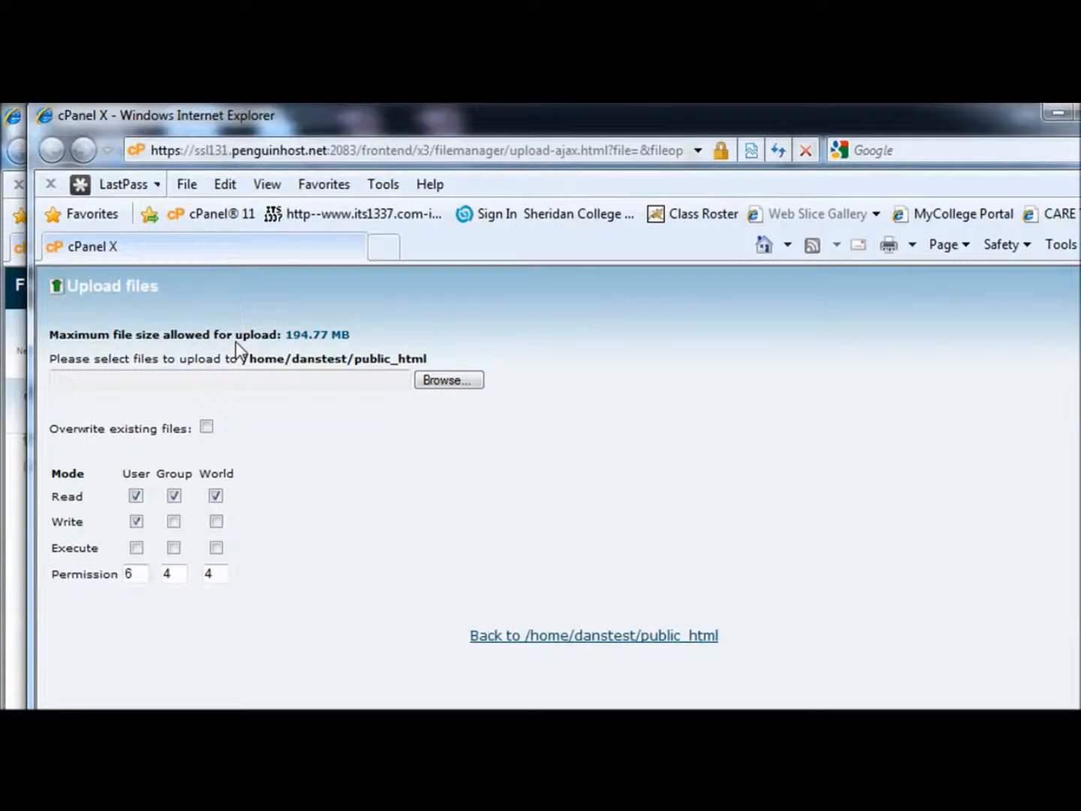
left_click(446, 383)
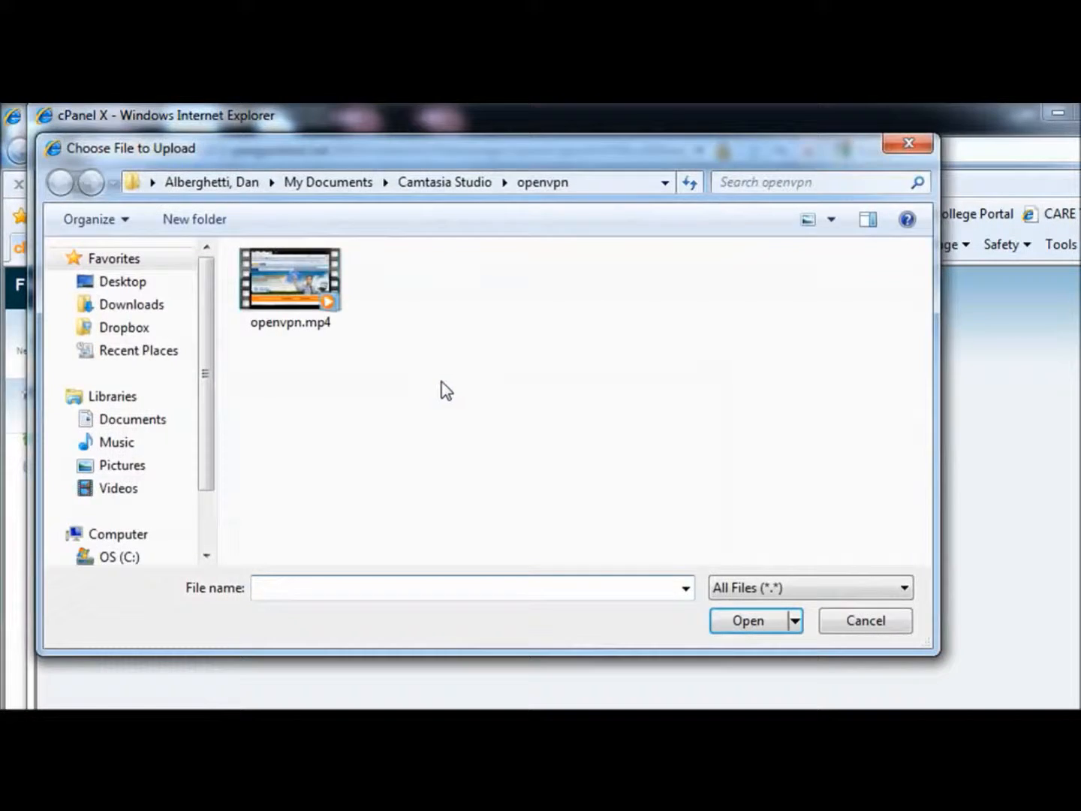
left_click(119, 287)
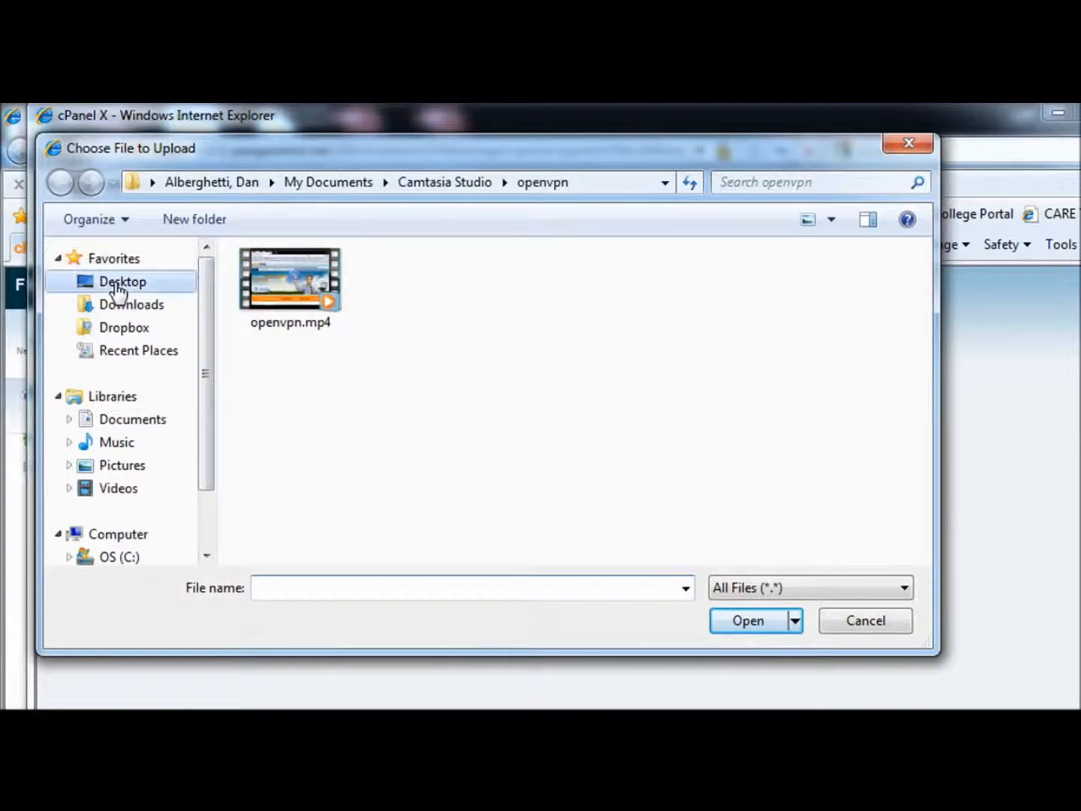
left_click_drag(924, 285, 924, 415)
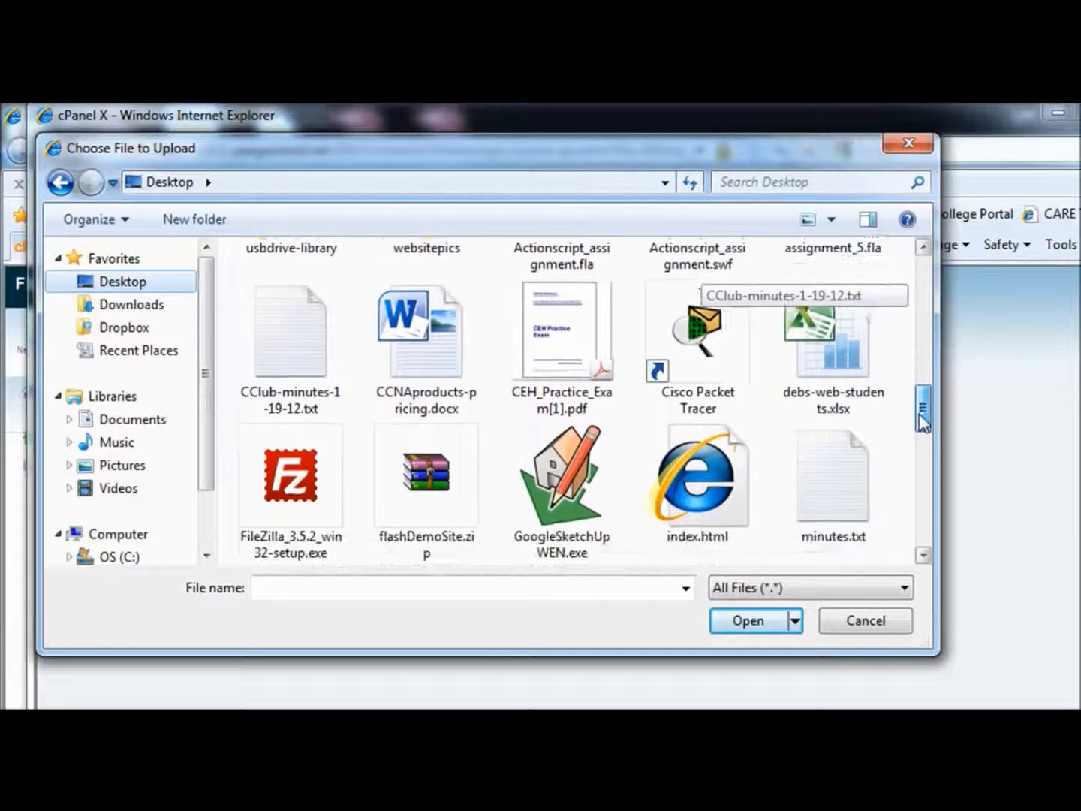
double_click(717, 473)
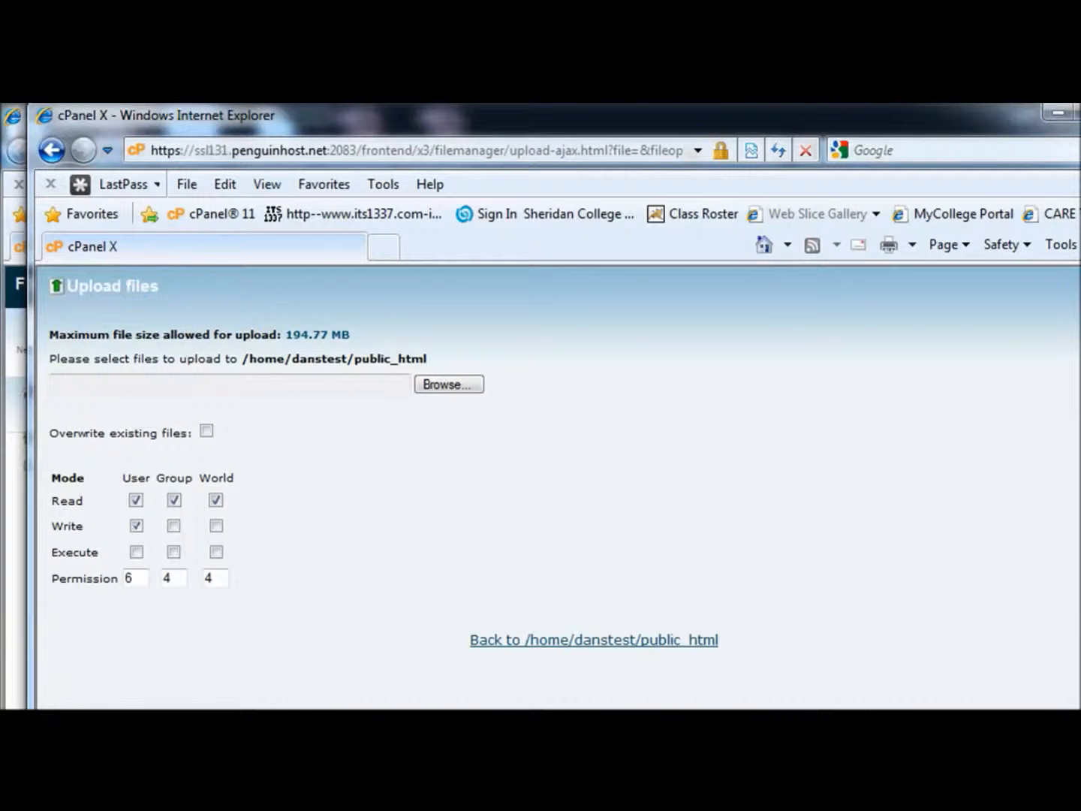
left_click(598, 646)
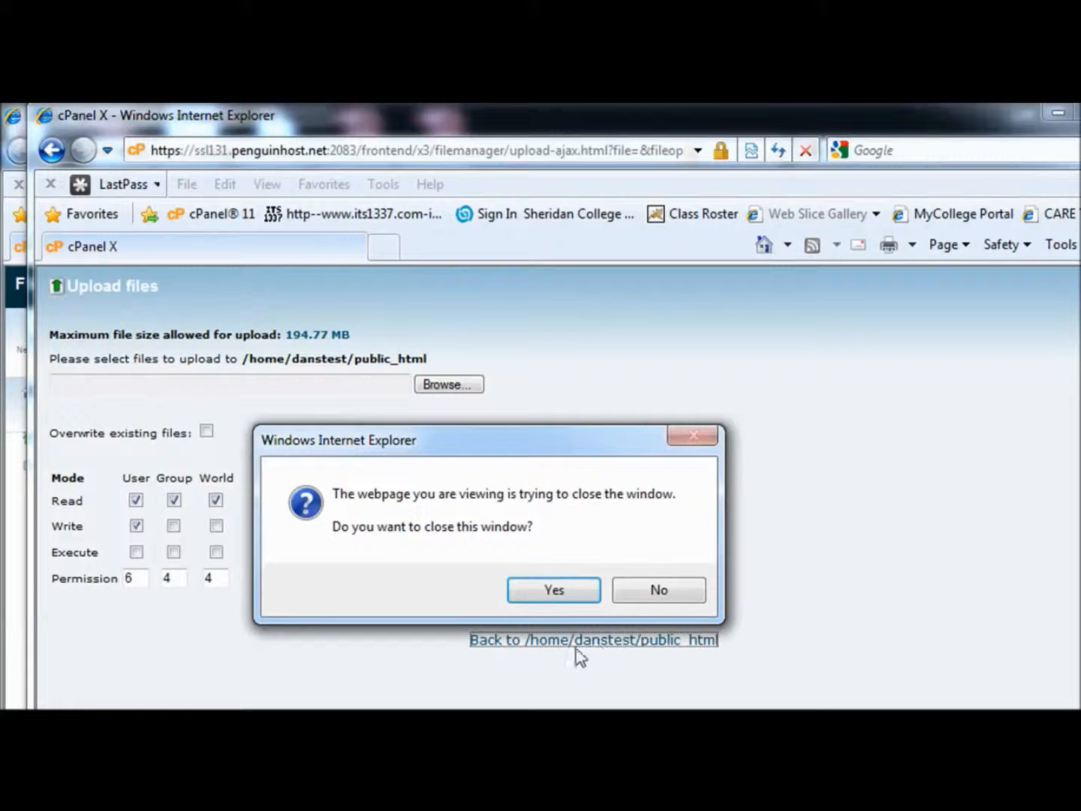
left_click(556, 590)
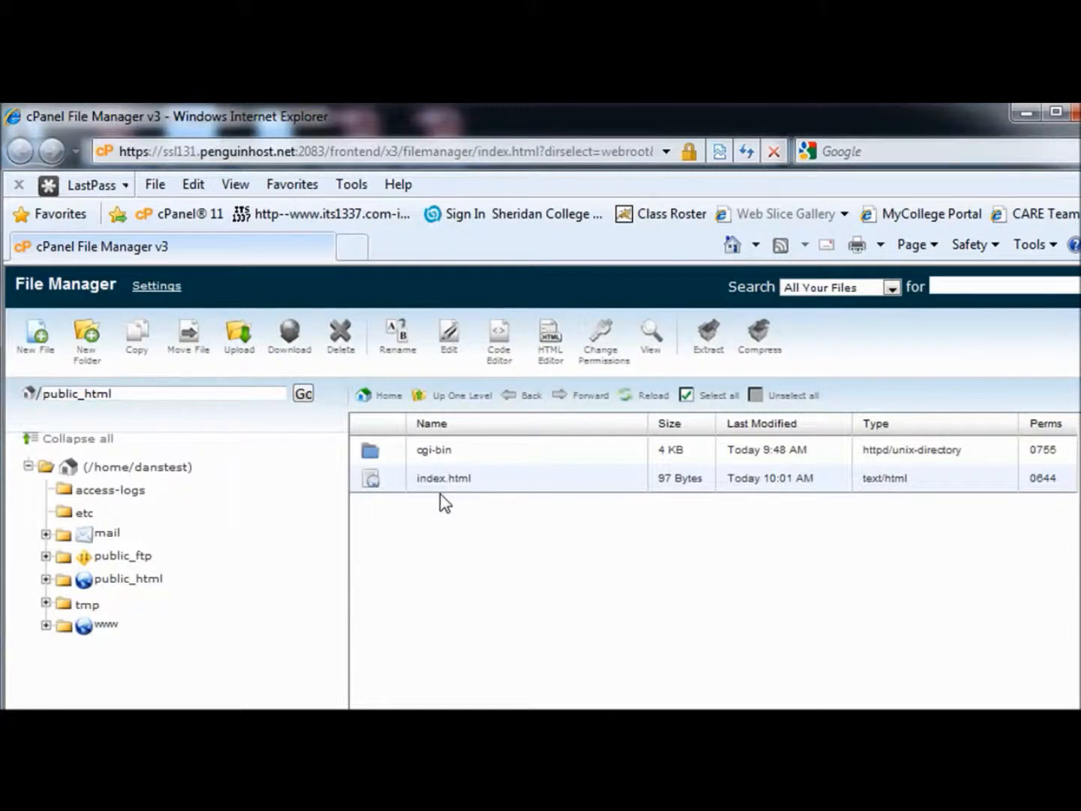
Reload the test.sheridan-college.com site in the browser to check the uploaded page.
left_click(1020, 109)
left_click(137, 253)
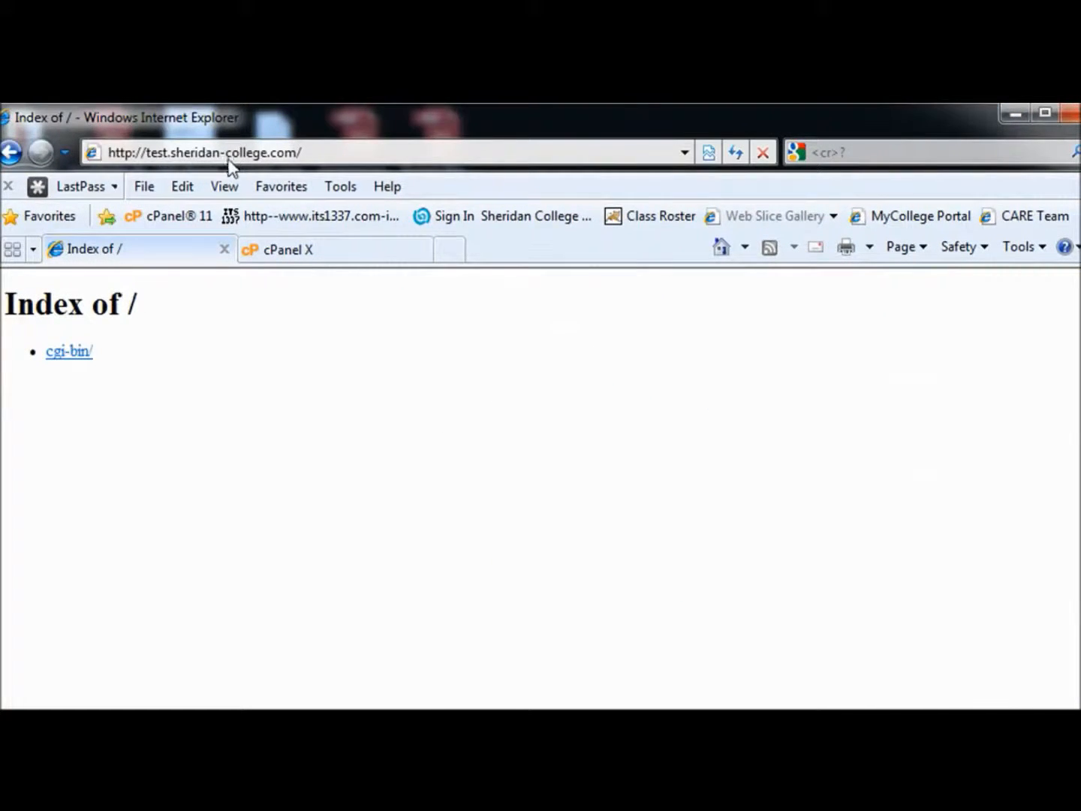
left_click(742, 146)
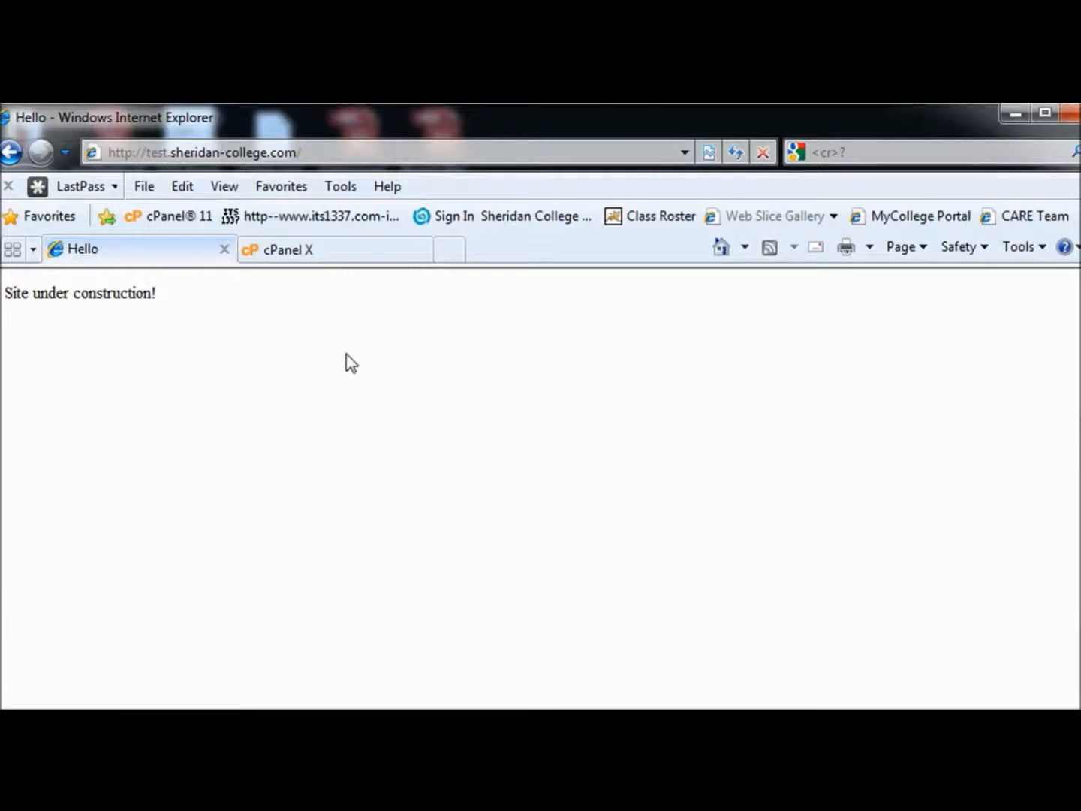
Return to the cPanel home page and look through its feature sections, from Preferences and Mail down to Databases and Software/Services.
left_click(328, 253)
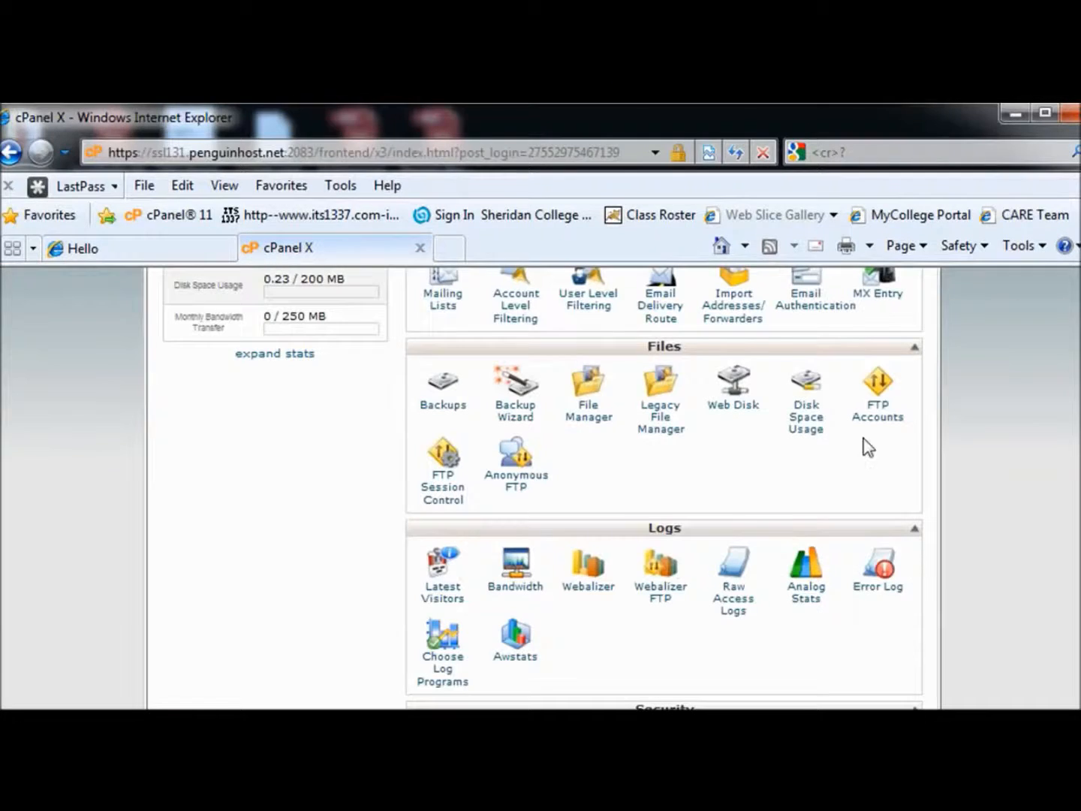
scroll(540, 488, "up", 3)
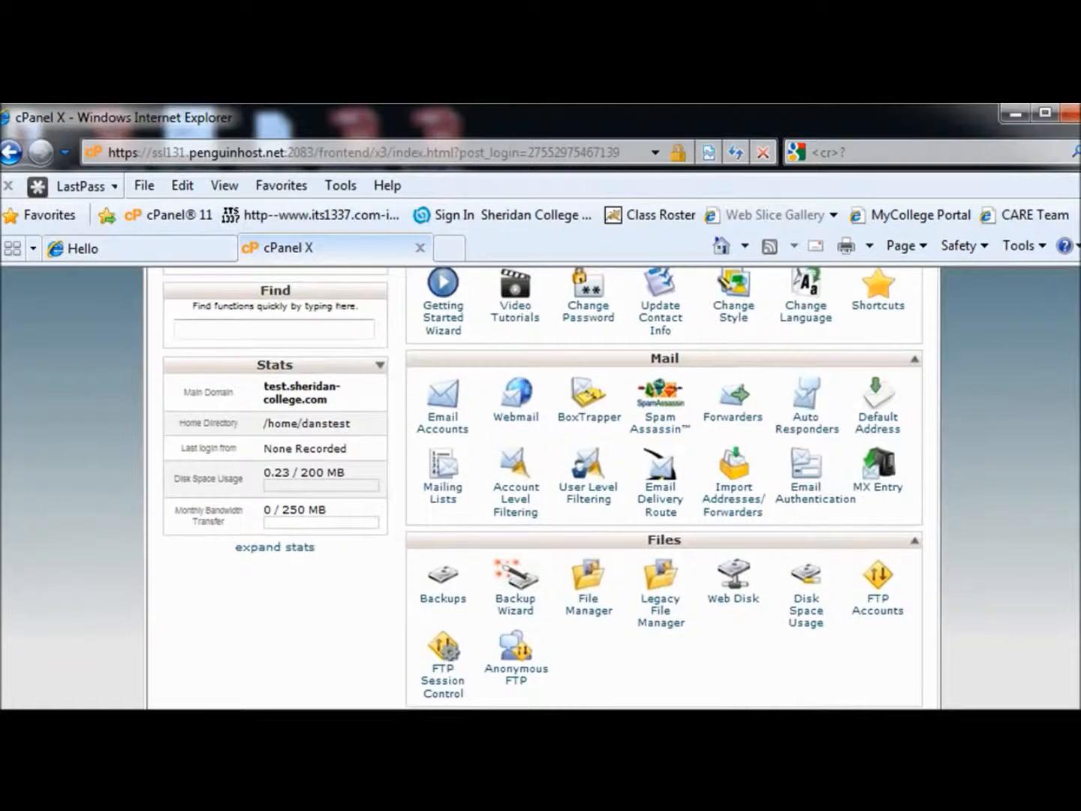
scroll(540, 488, "down", 3)
scroll(540, 488, "down", 5)
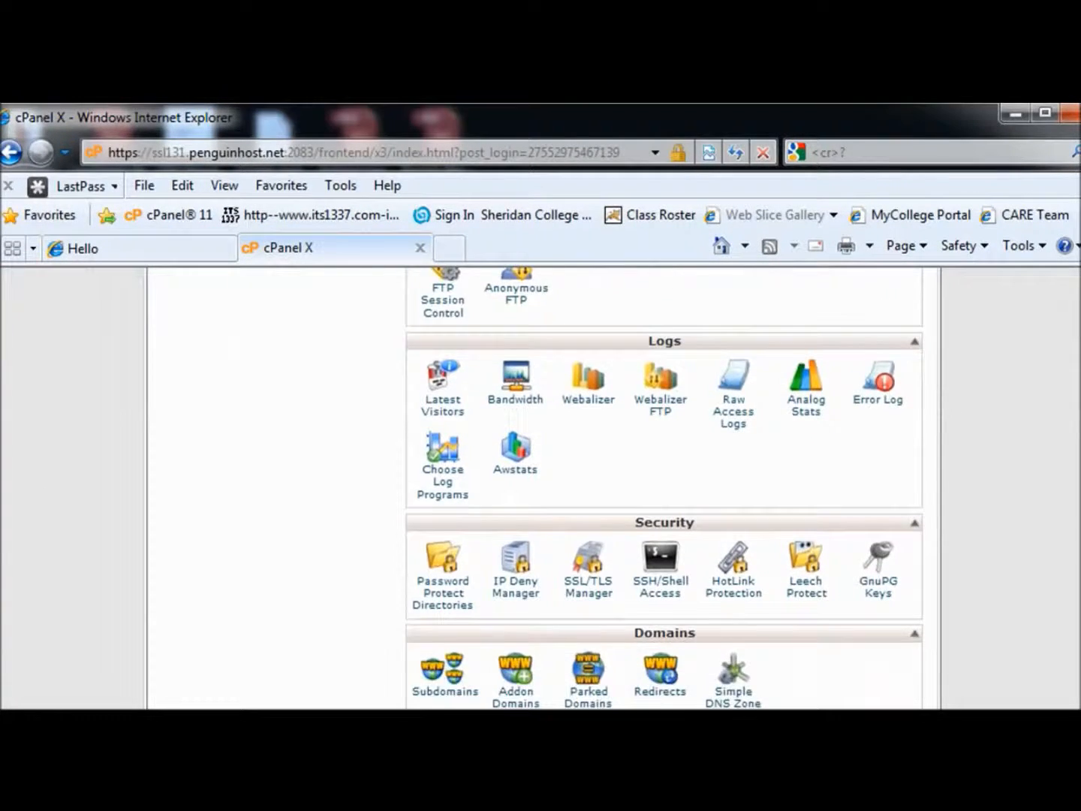
scroll(664, 488, "down", 2)
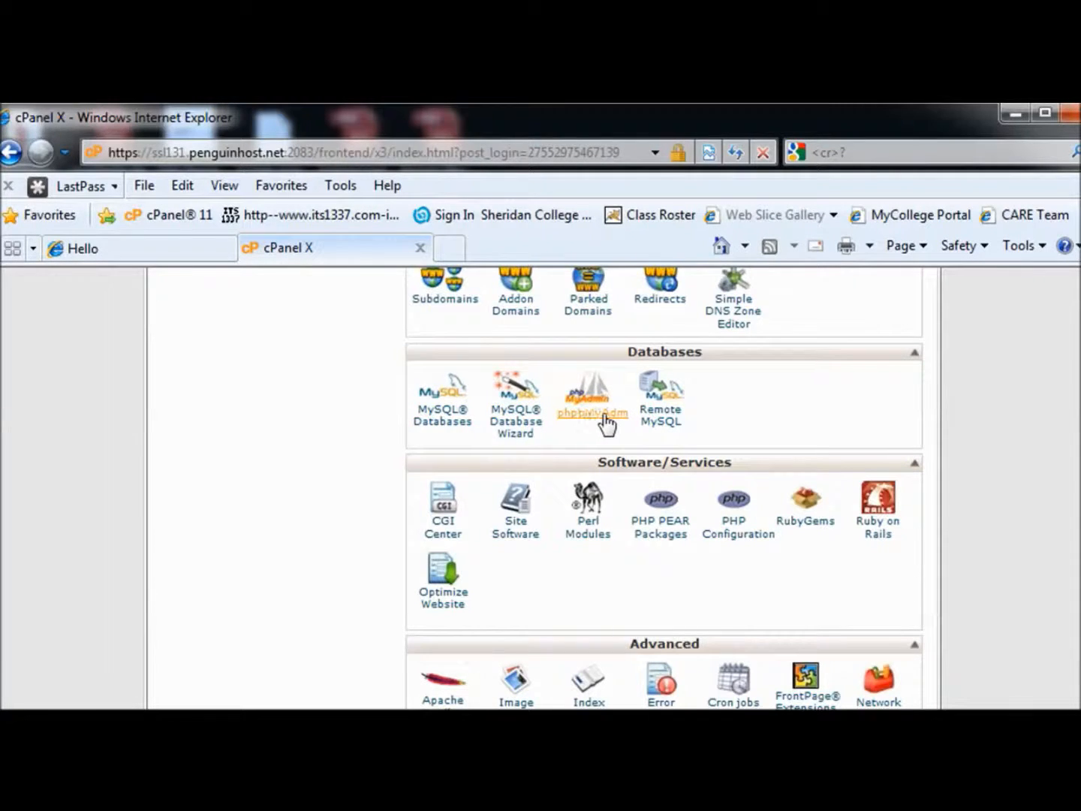
scroll(663, 488, "down", 1)
scroll(664, 488, "up", 6)
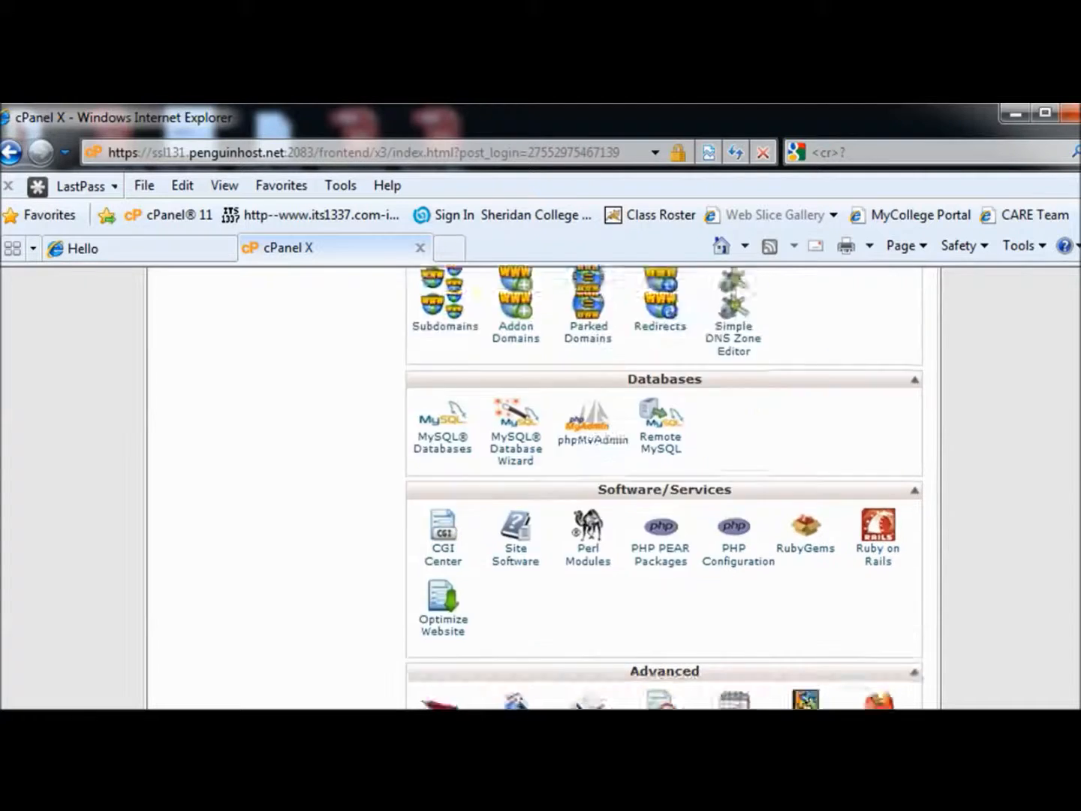
scroll(664, 488, "up", 3)
scroll(665, 488, "up", 5)
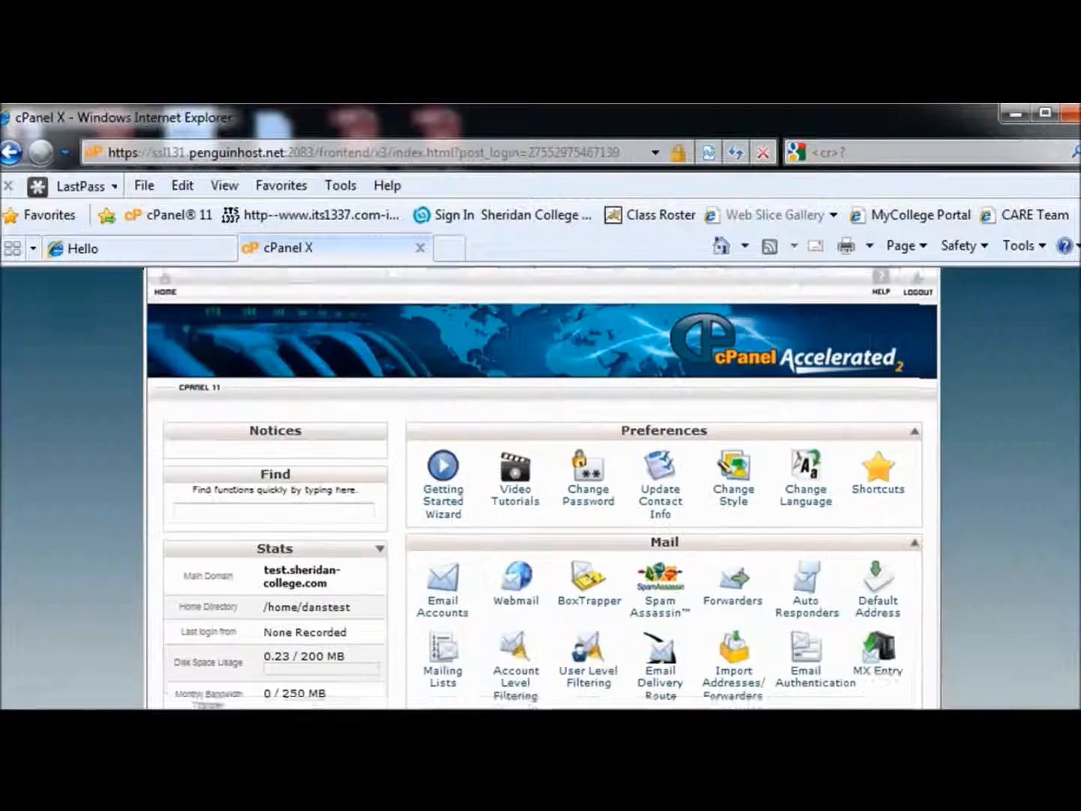
scroll(664, 488, "down", 2)
scroll(826, 436, "down", 2)
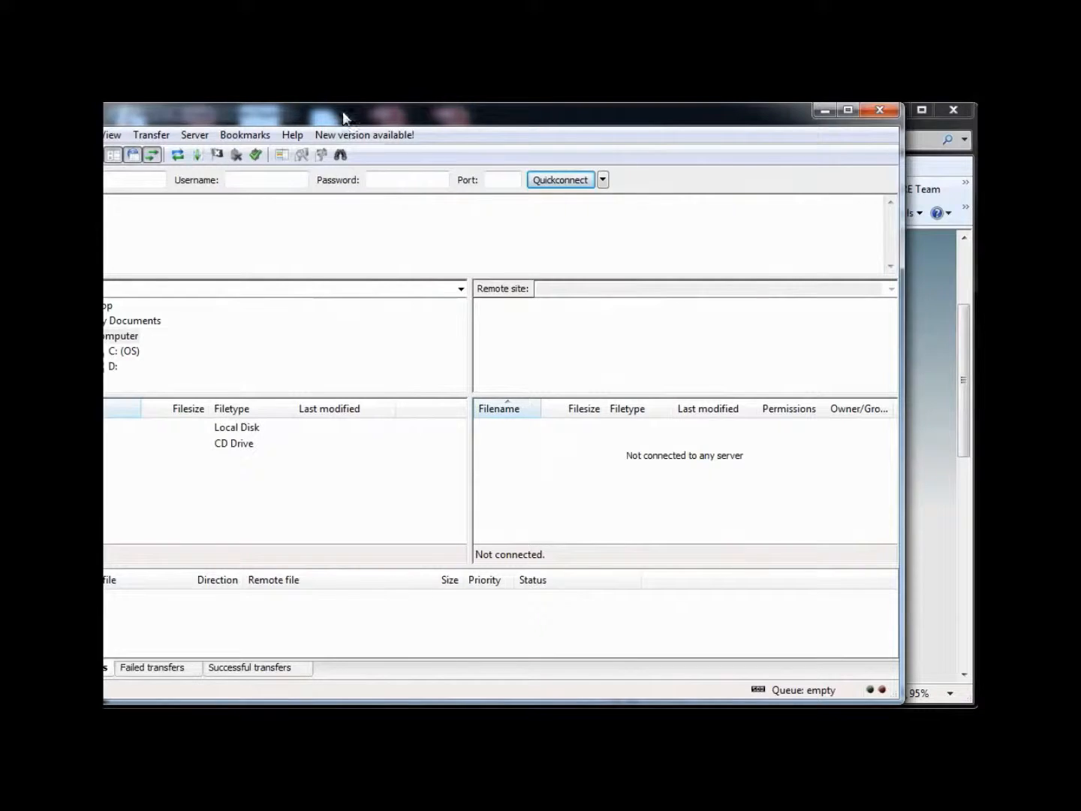
In FileZilla, connect to host test.sheridan-college.com with the account username and password, leaving the port empty.
left_click_drag(341, 113, 415, 124)
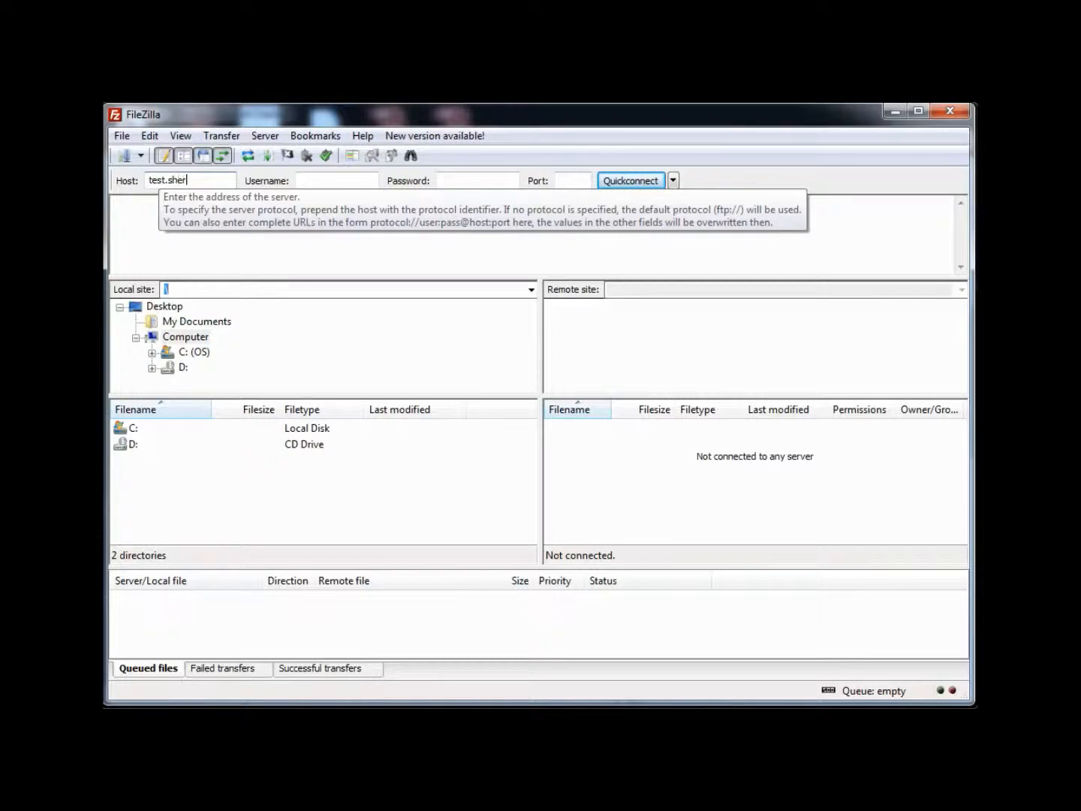
type("ollege.com")
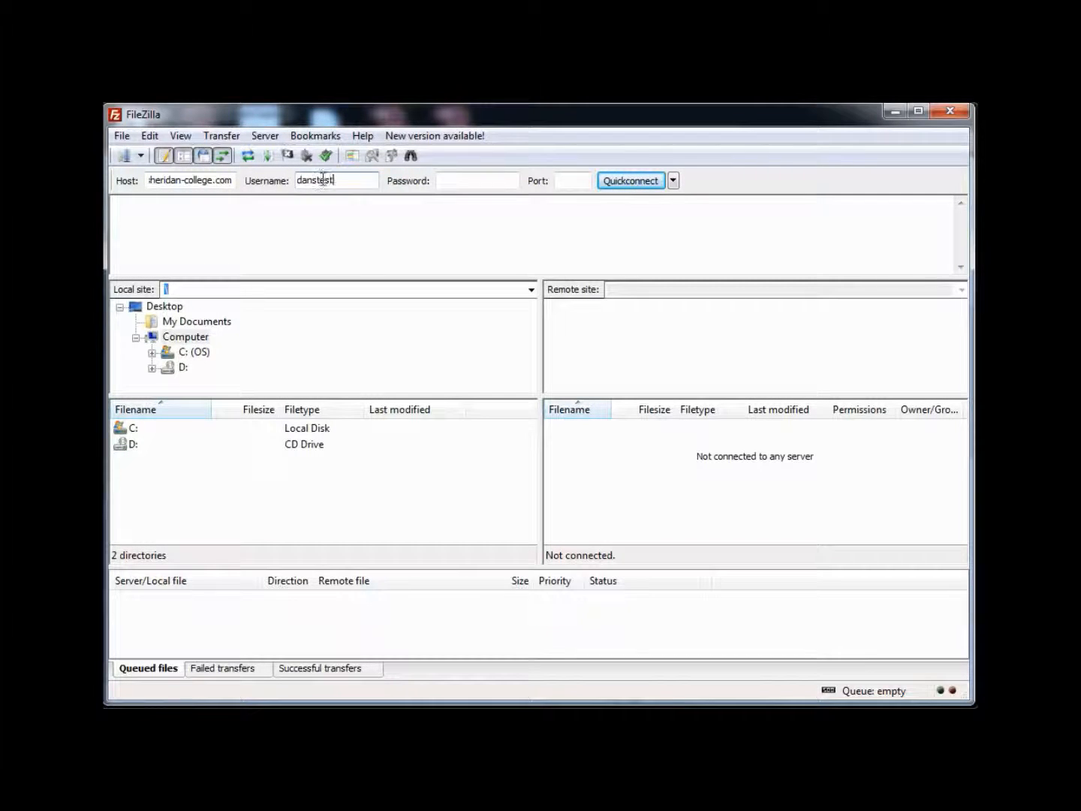
left_click(446, 183)
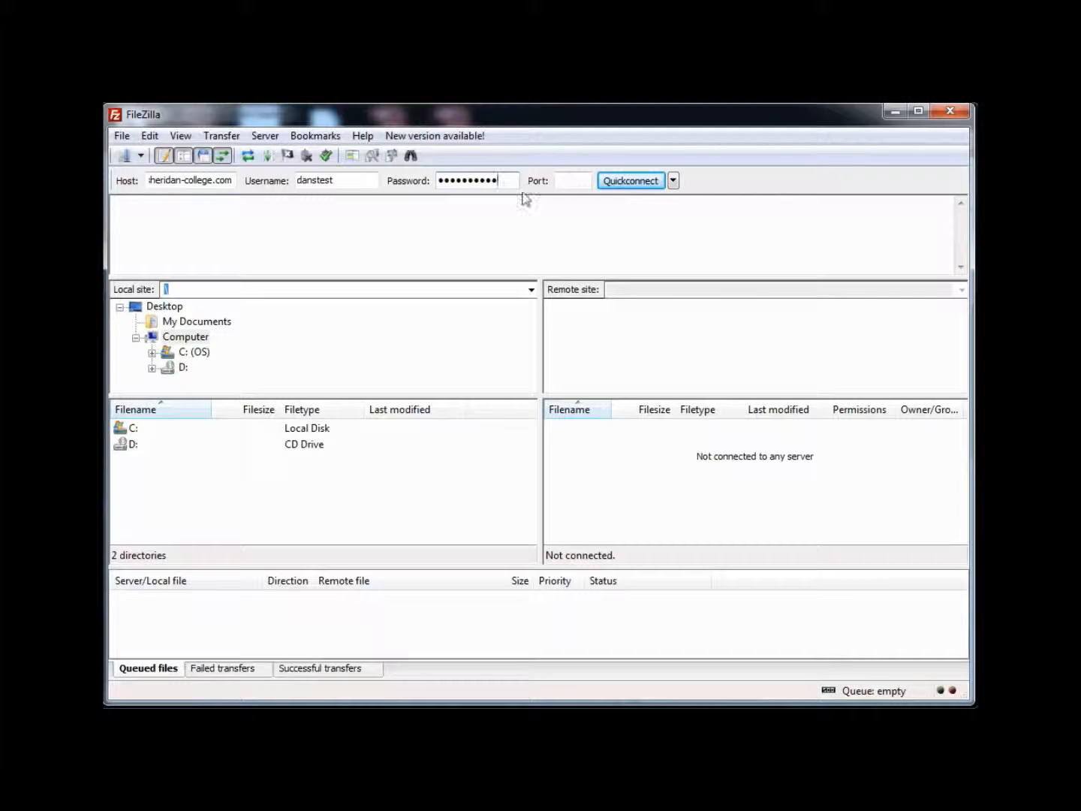
left_click(626, 182)
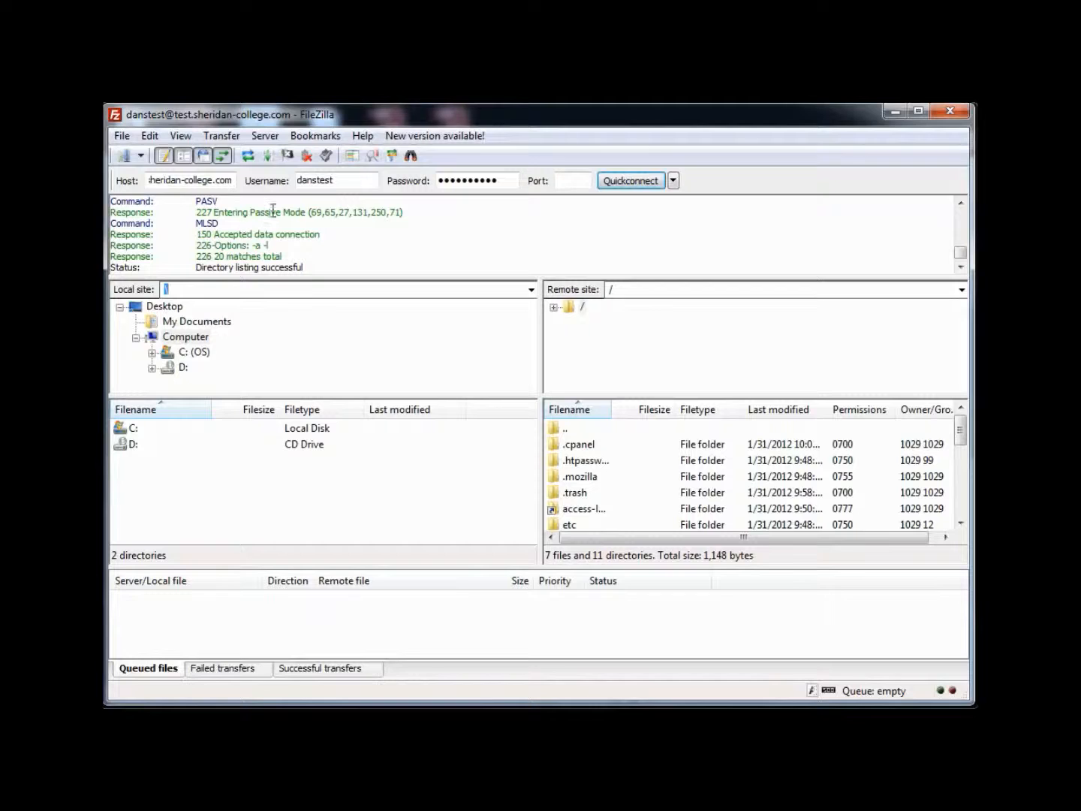
Read through the FTP connection log from its first status line to the end.
left_click_drag(960, 255, 958, 218)
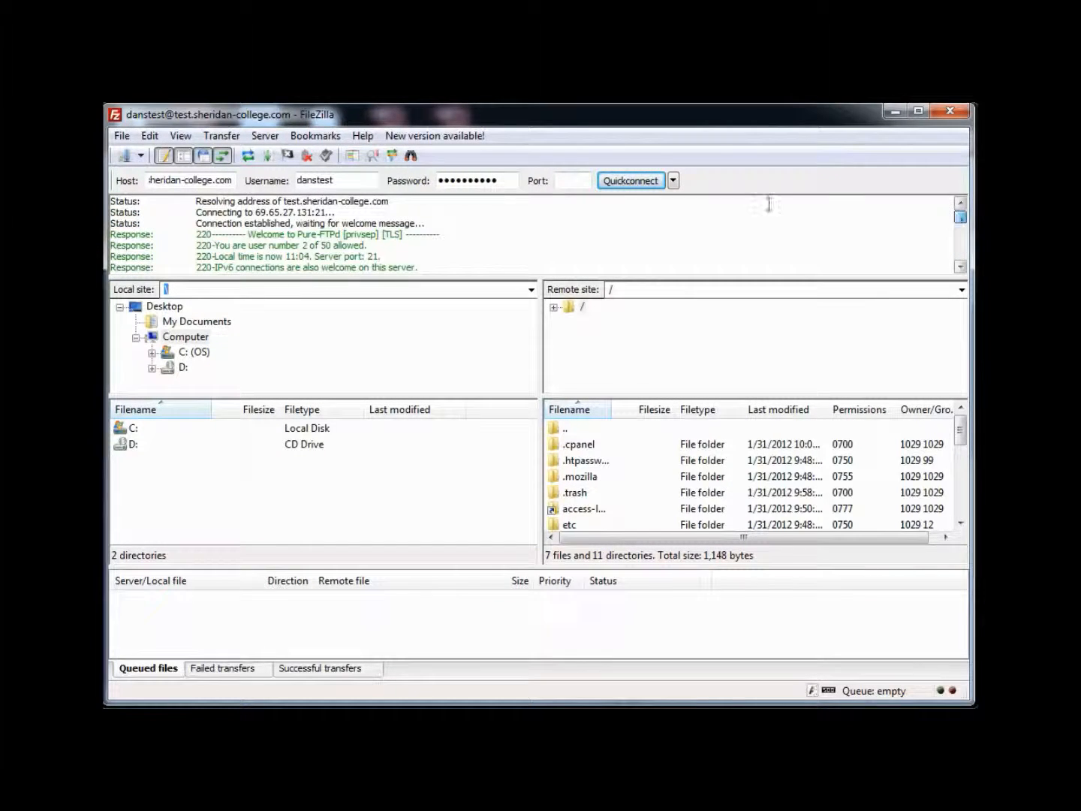
left_click_drag(961, 217, 954, 174)
left_click(961, 268)
left_click(961, 268)
left_click(961, 268)
left_click(961, 268)
left_click(961, 268)
left_click(961, 268)
left_click(961, 268)
left_click(961, 268)
left_click(961, 268)
left_click(961, 269)
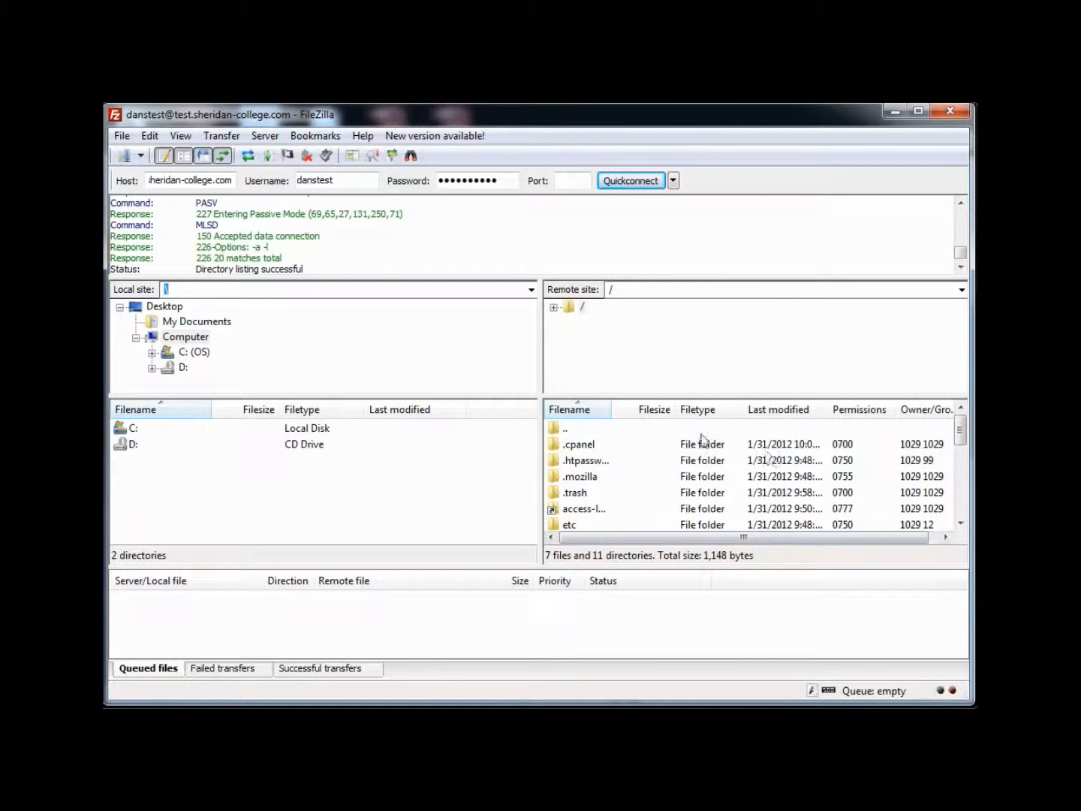
Widen the remote Filename column, open the public_html folder on the server and select index.html in it.
left_click_drag(959, 430, 960, 467)
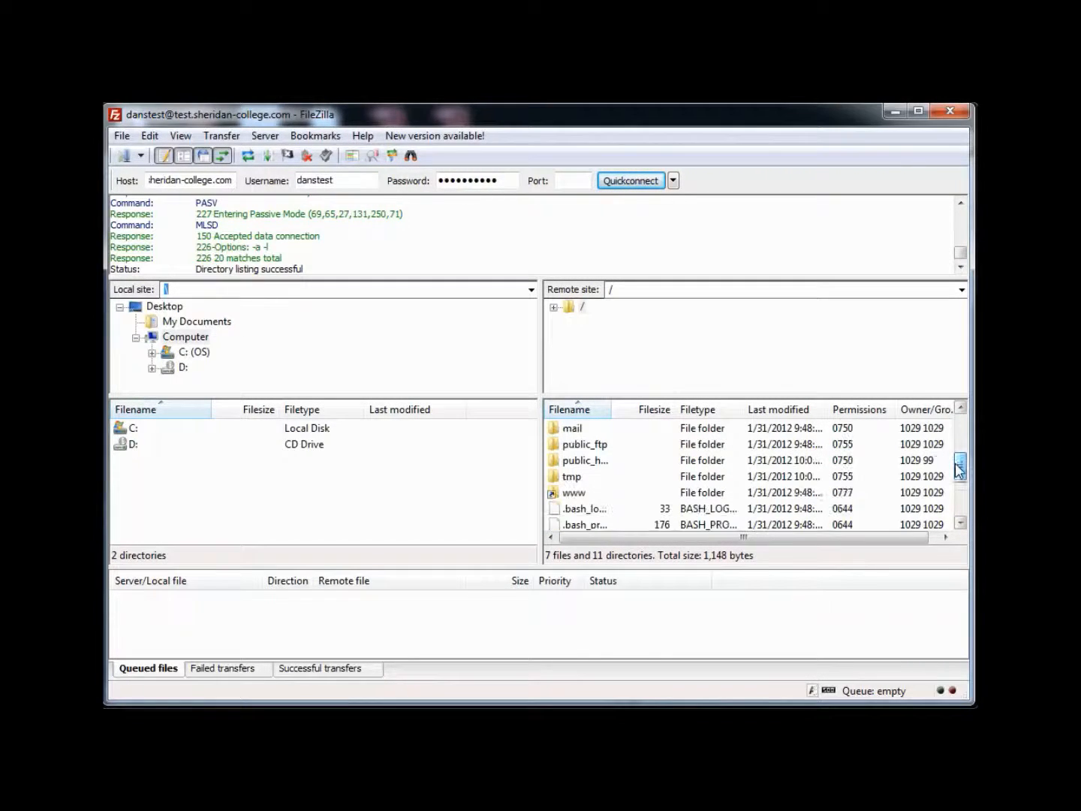
left_click_drag(612, 409, 649, 409)
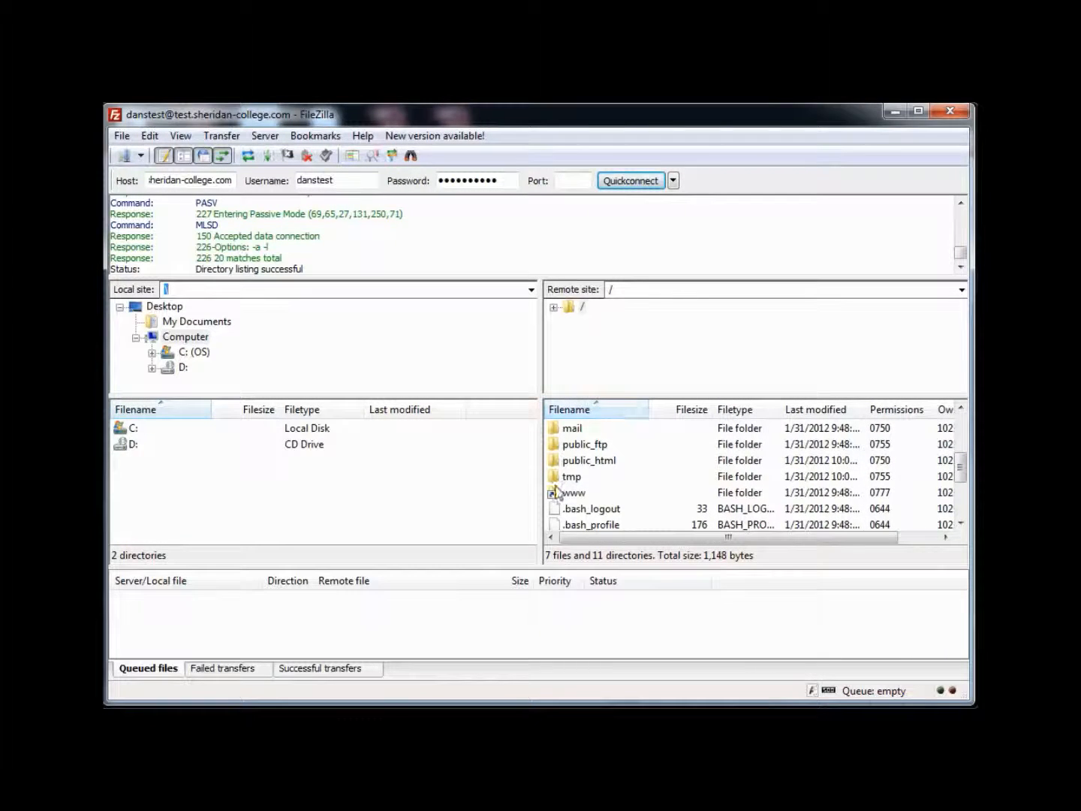
double_click(586, 460)
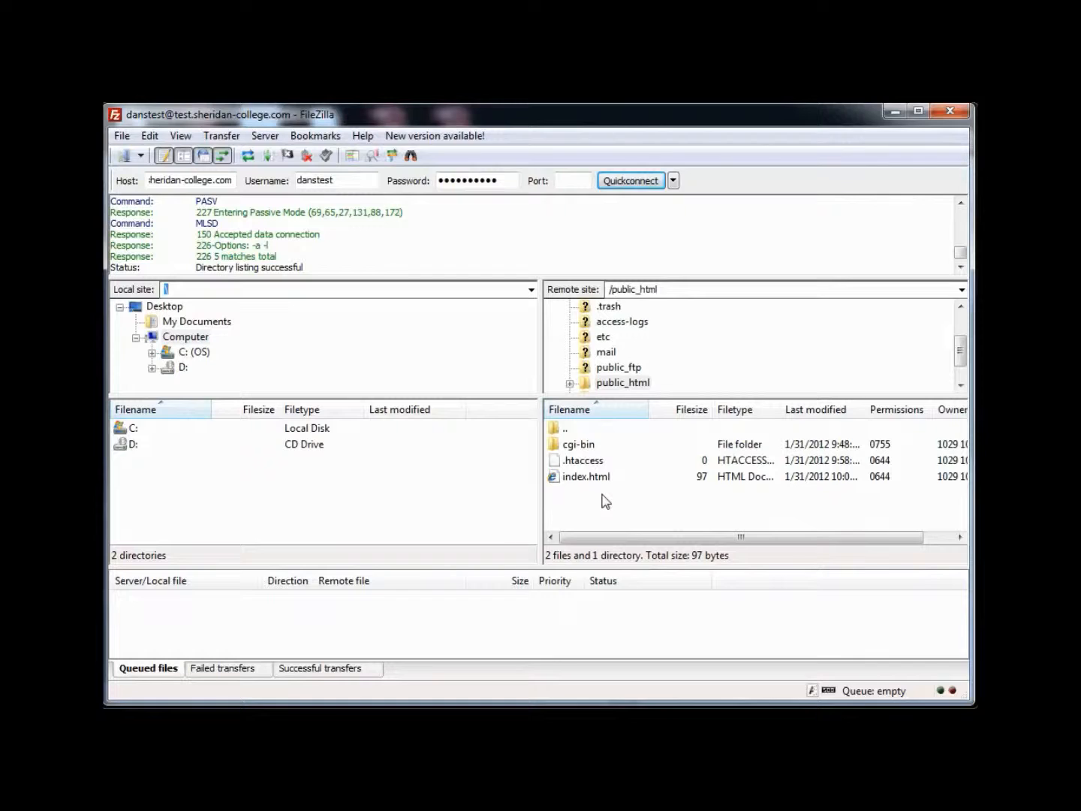
left_click(583, 481)
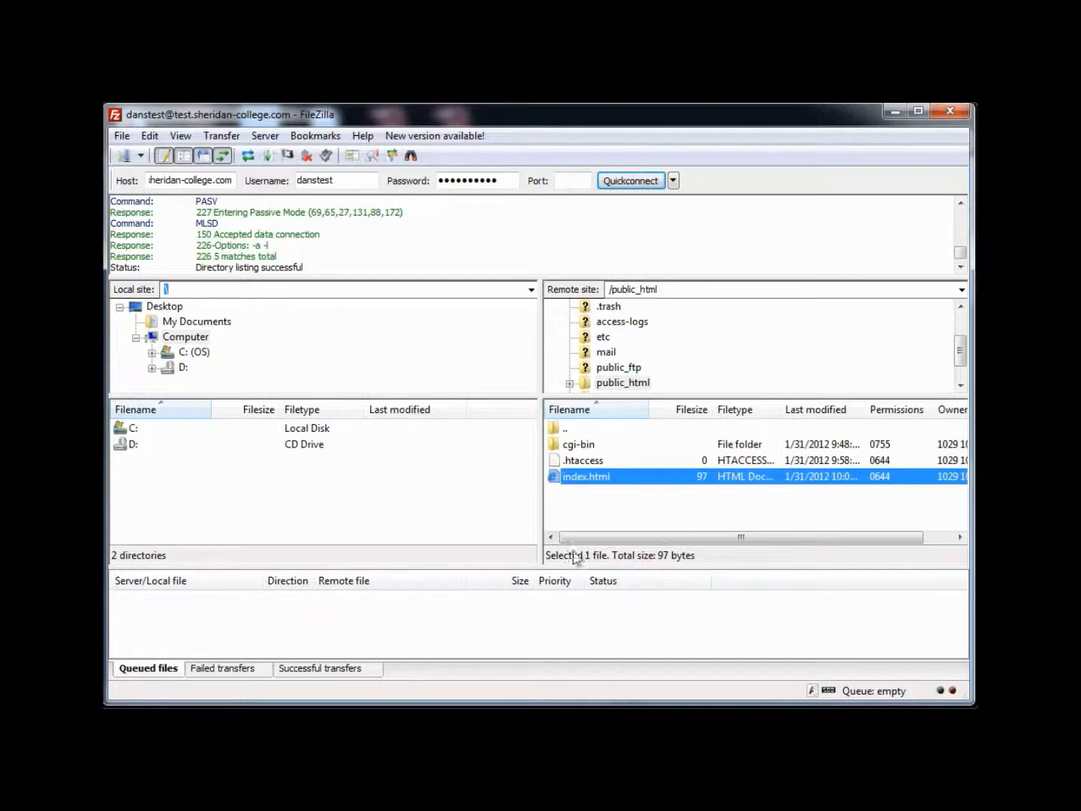
Expand the local C: drive, then set the local site to the Desktop folder.
left_click(152, 353)
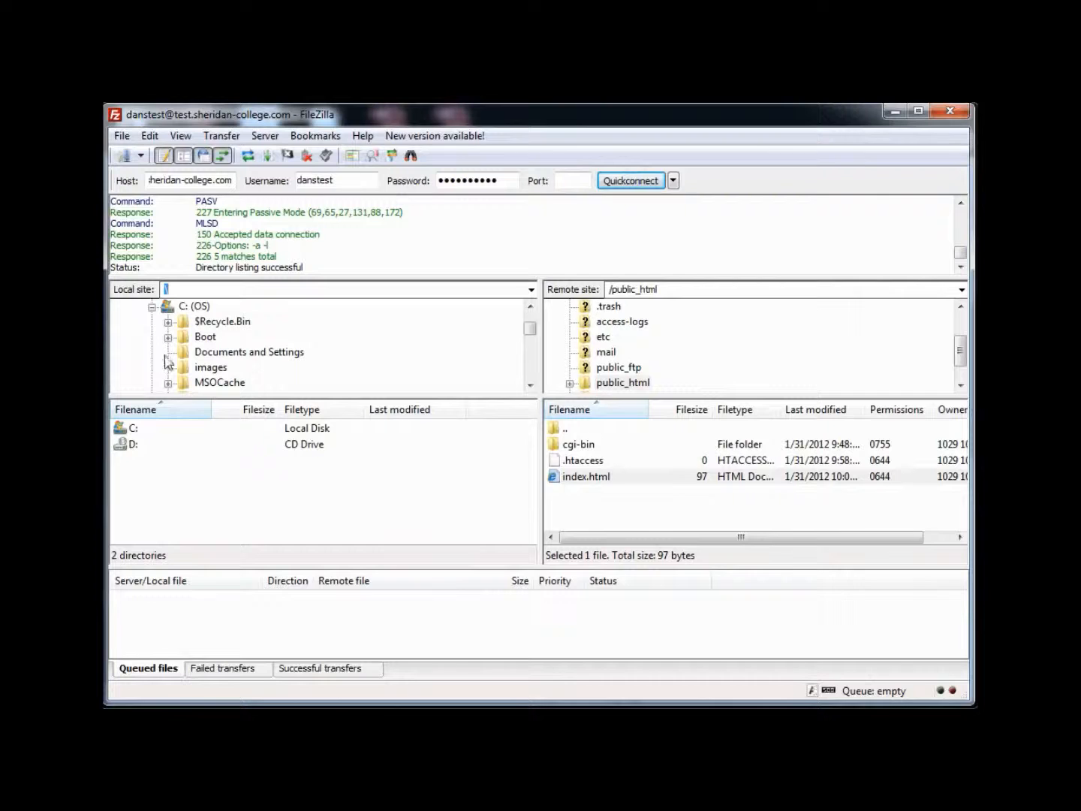
left_click_drag(531, 330, 529, 308)
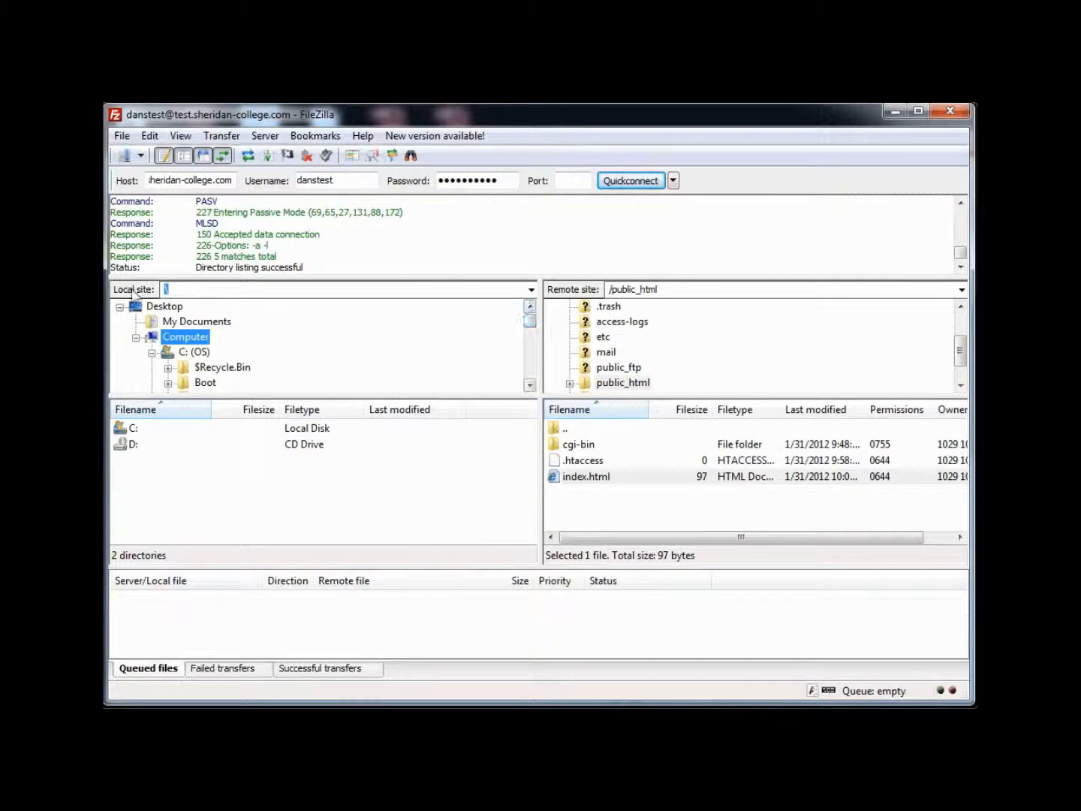
left_click(164, 307)
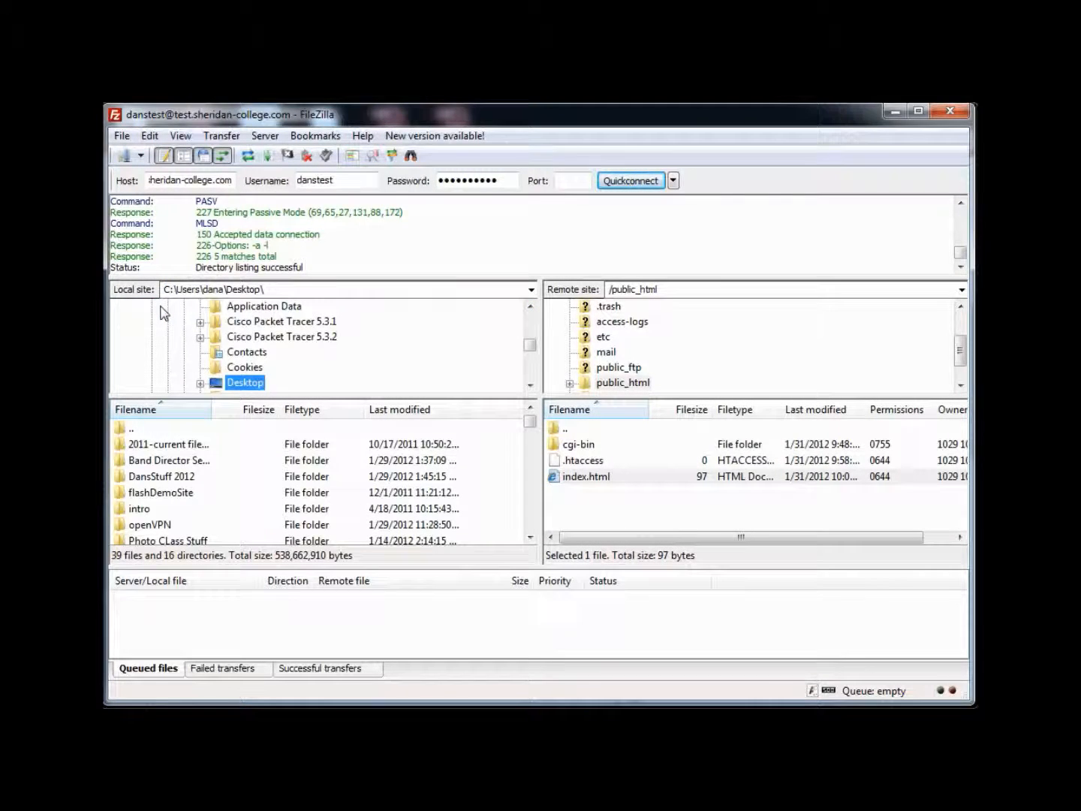
Select index.html in the remote public_html folder and the working_baboo... ZIP archive near the end of the local Desktop file list.
left_click_drag(530, 422, 531, 538)
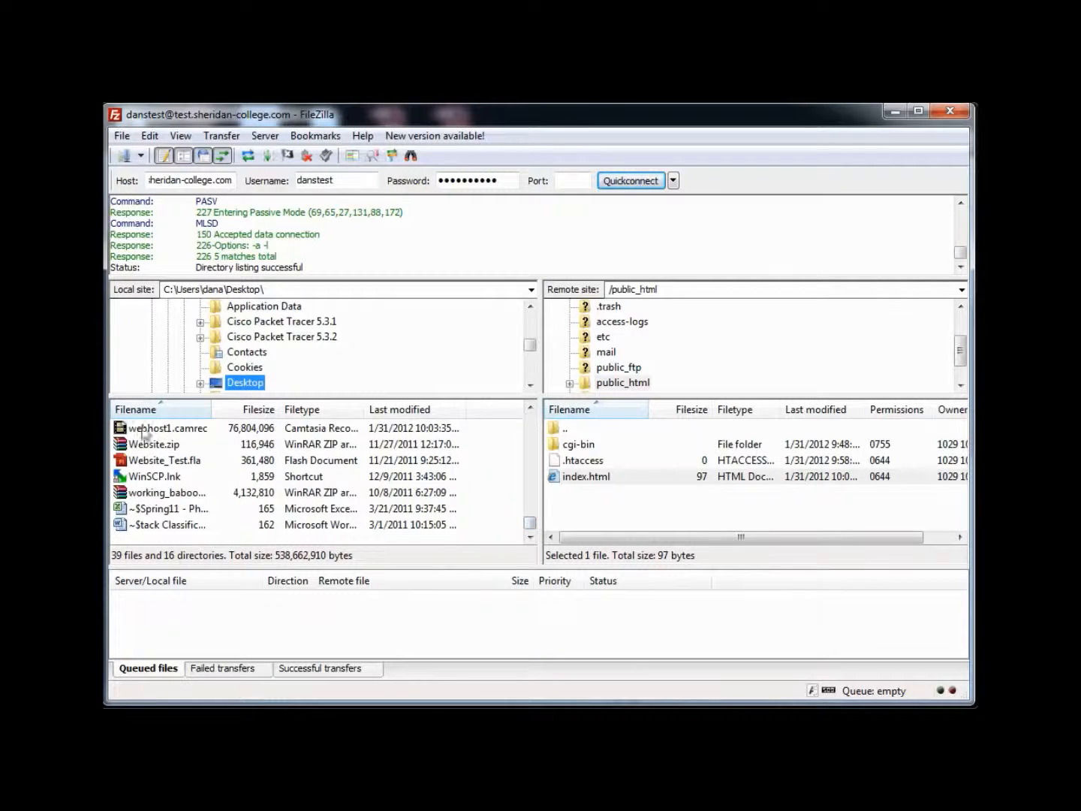
left_click(581, 479)
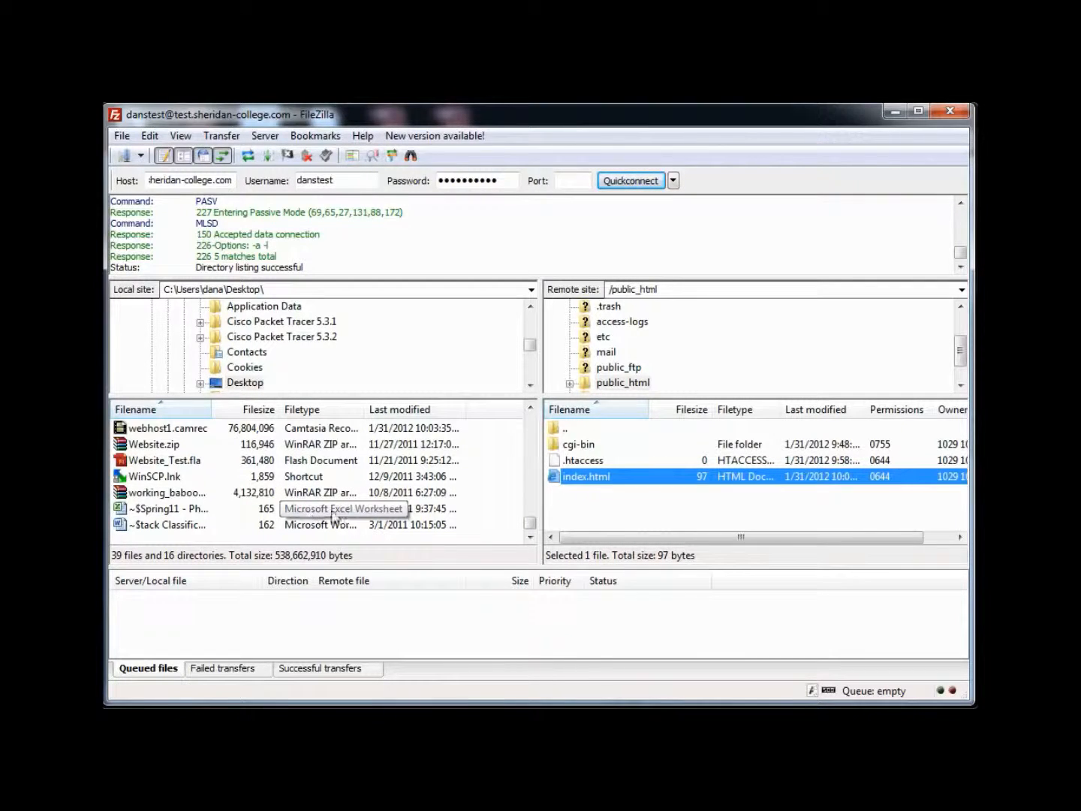
left_click(173, 493)
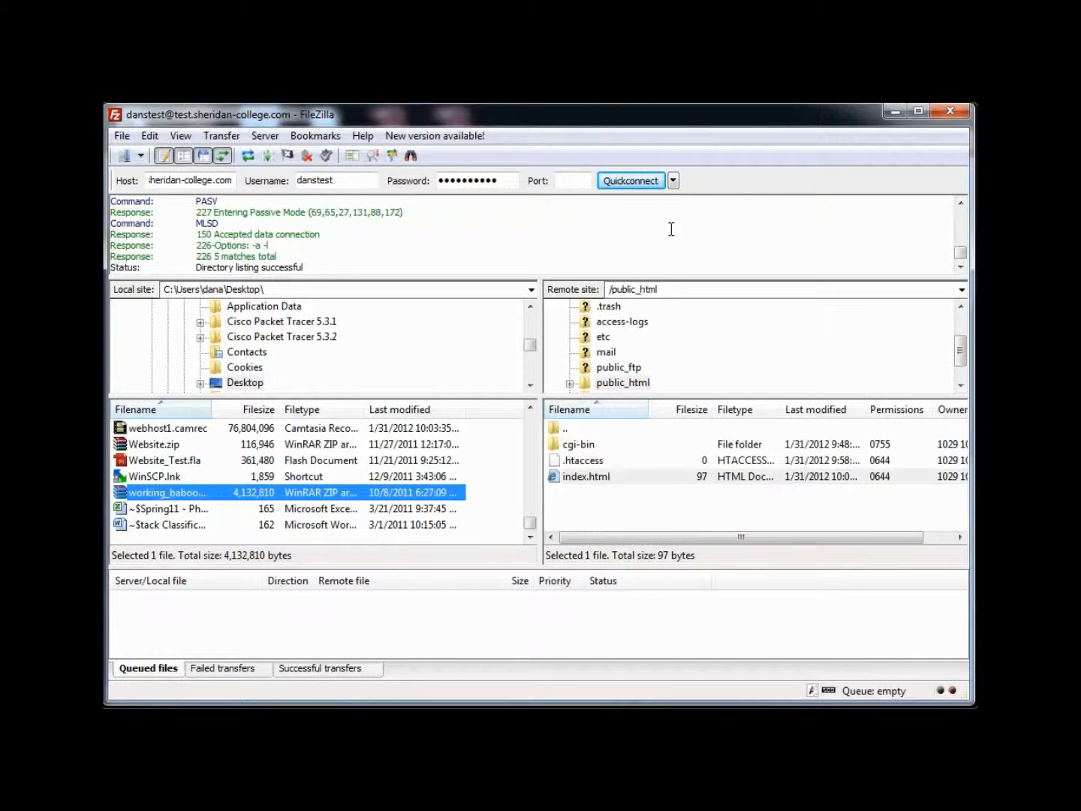
Disconnect from the FTP server and close FileZilla, returning to the start of the cPanel home page in Internet Explorer.
left_click(307, 156)
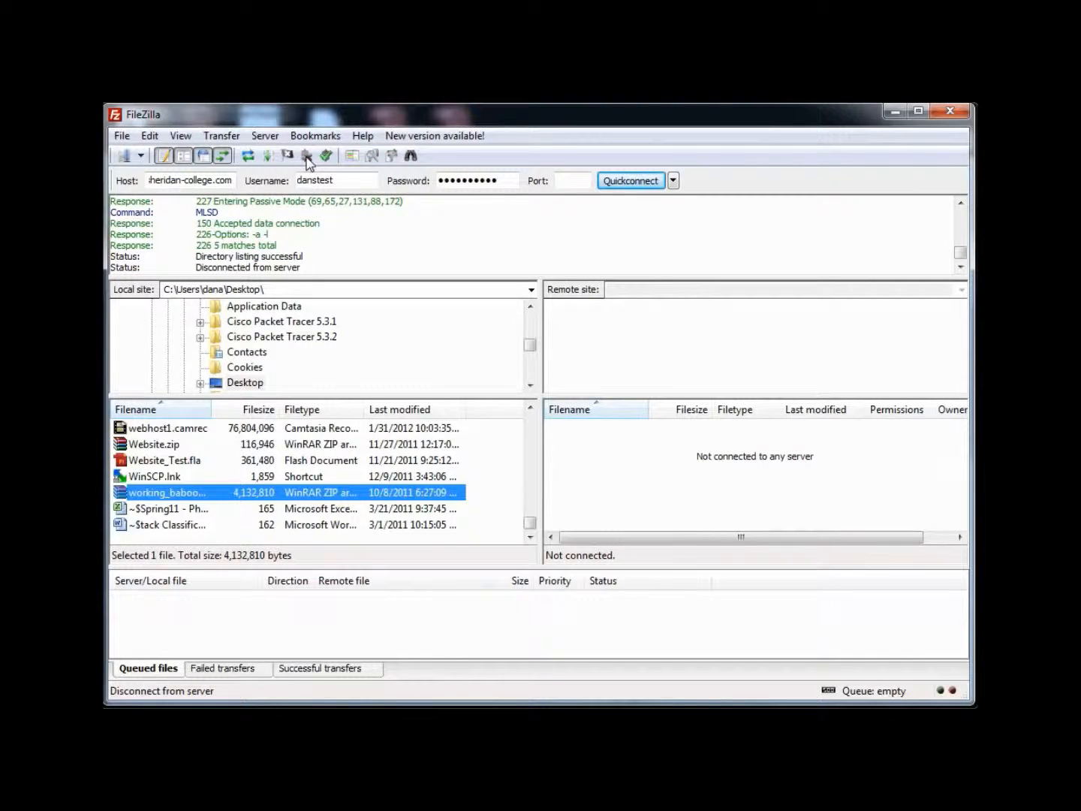
left_click(954, 112)
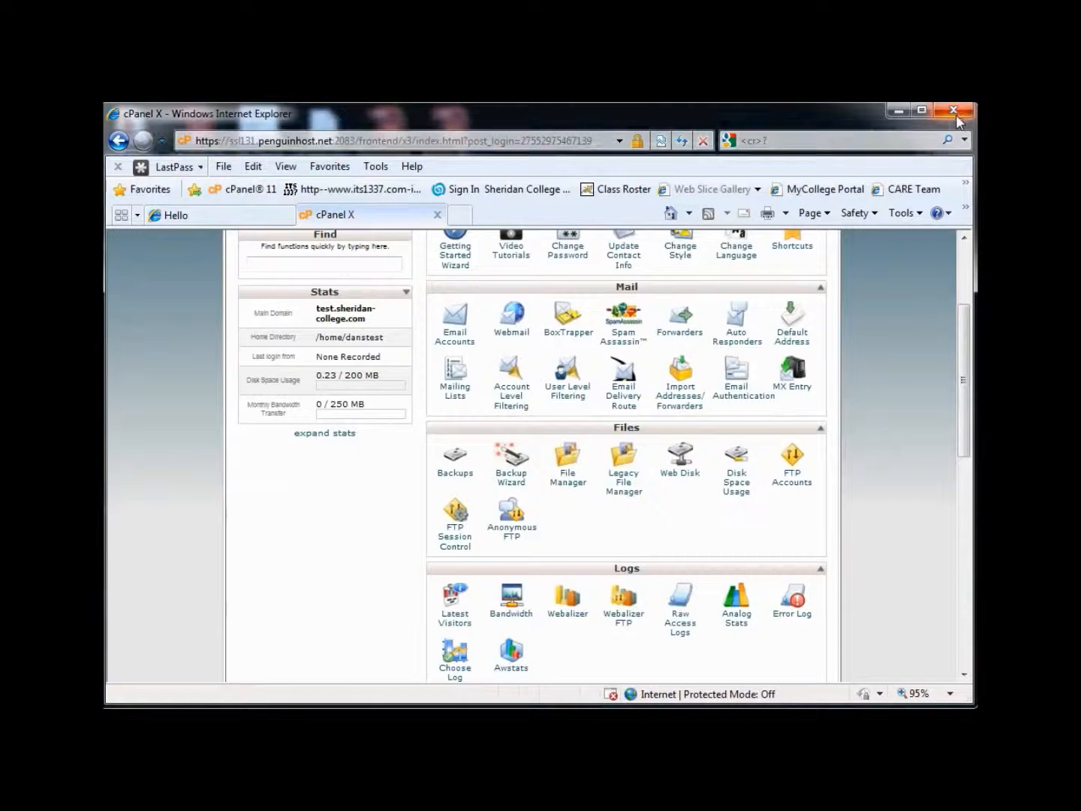
left_click_drag(964, 453, 964, 390)
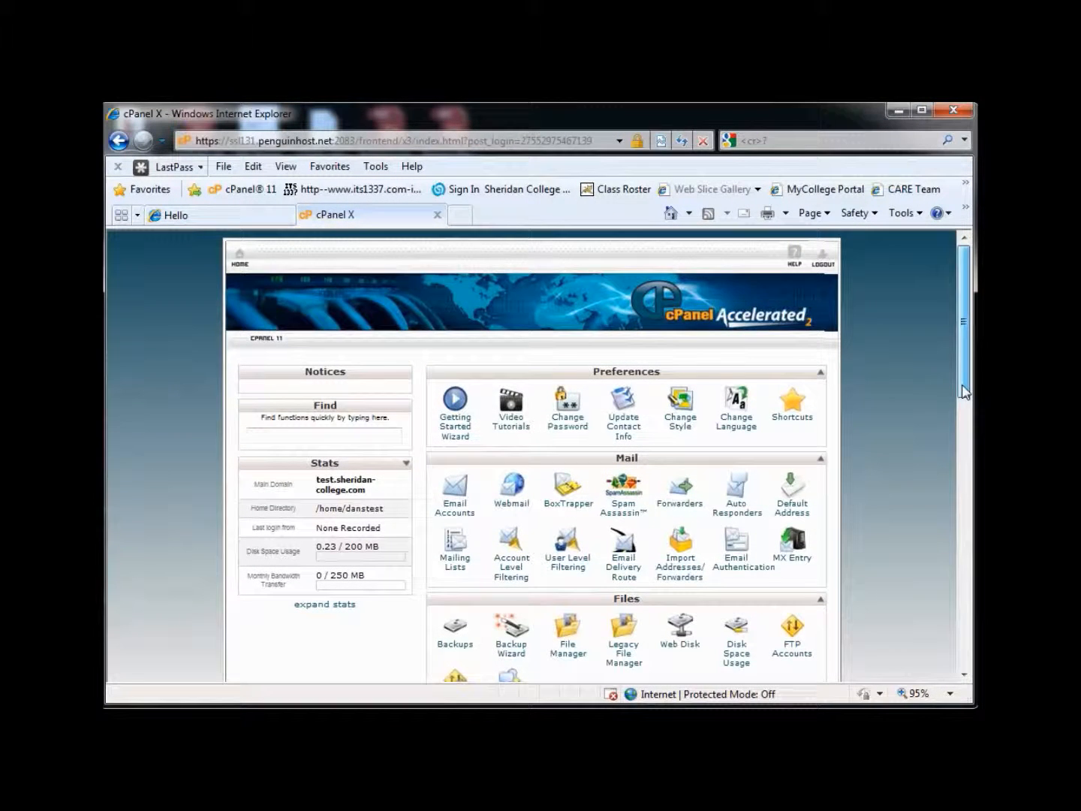